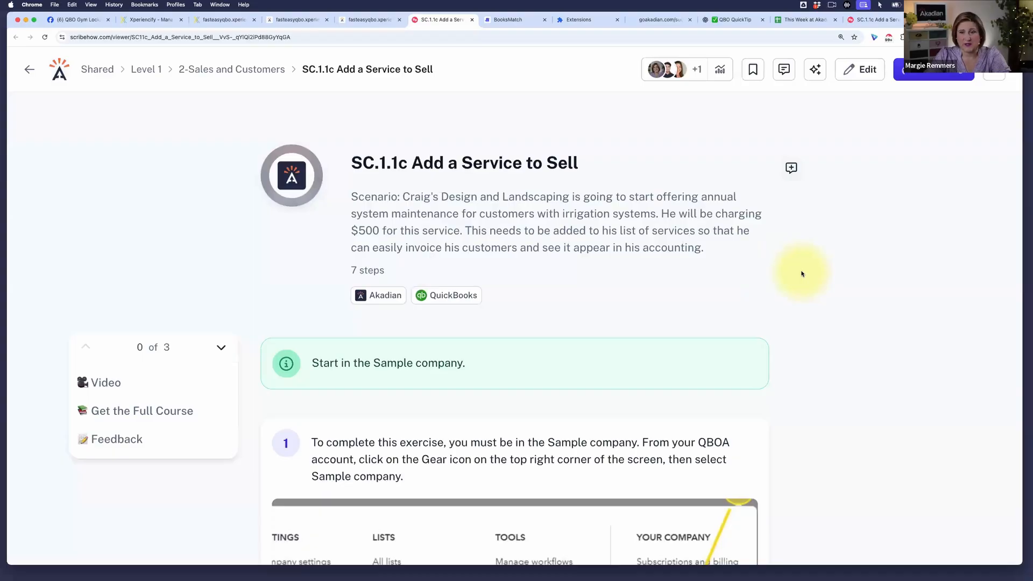
Read the SC.1.1c Add a Service to Sell guide from its scenario through the instructions for opening the Sample company
{"action": "scroll", "coordinate": [802, 274], "scroll_direction": "down", "scroll_amount": 1}
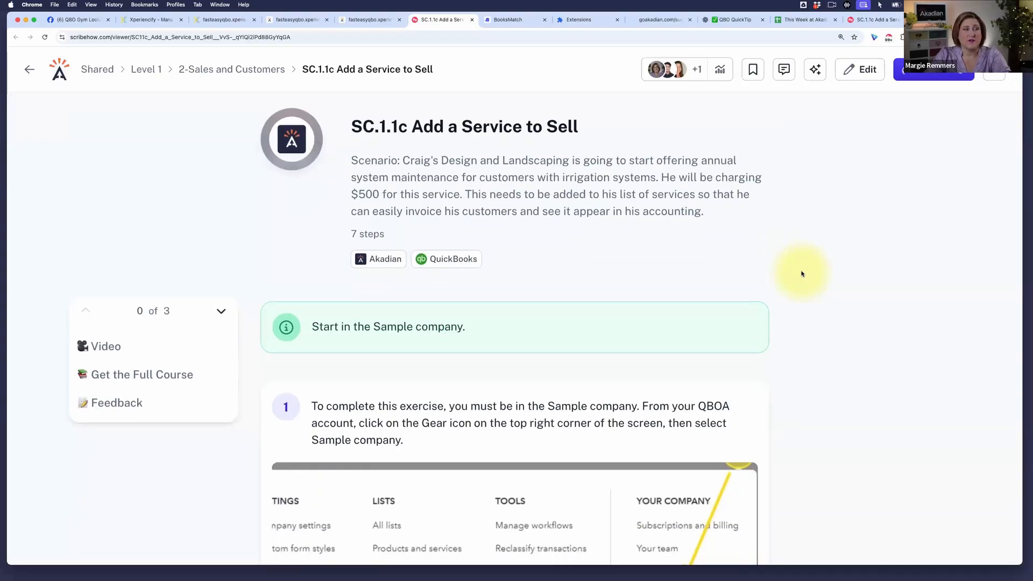
{"action": "scroll", "coordinate": [801, 274], "scroll_direction": "down", "scroll_amount": 2}
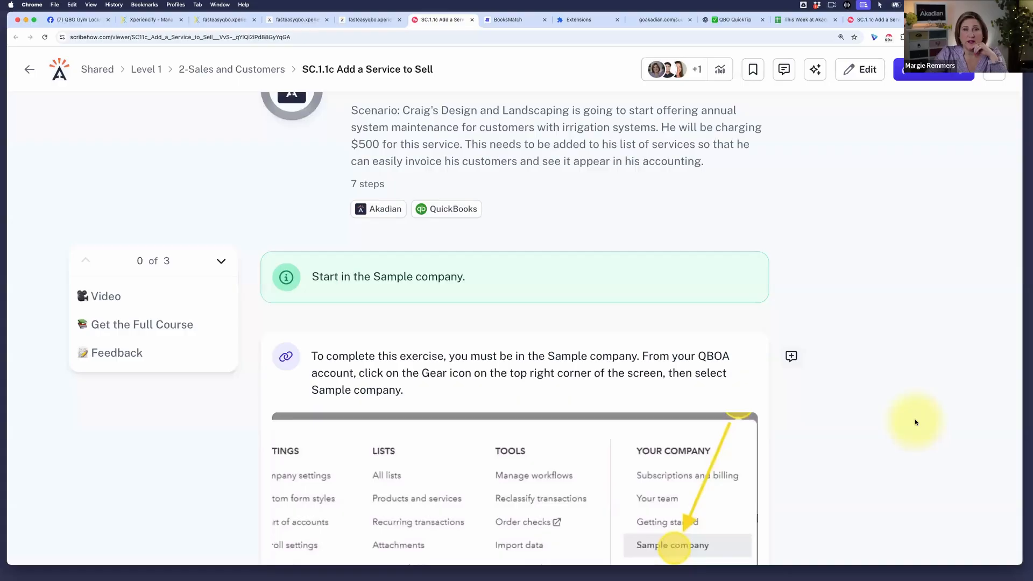
{"action": "scroll", "coordinate": [915, 422], "scroll_direction": "down", "scroll_amount": 1}
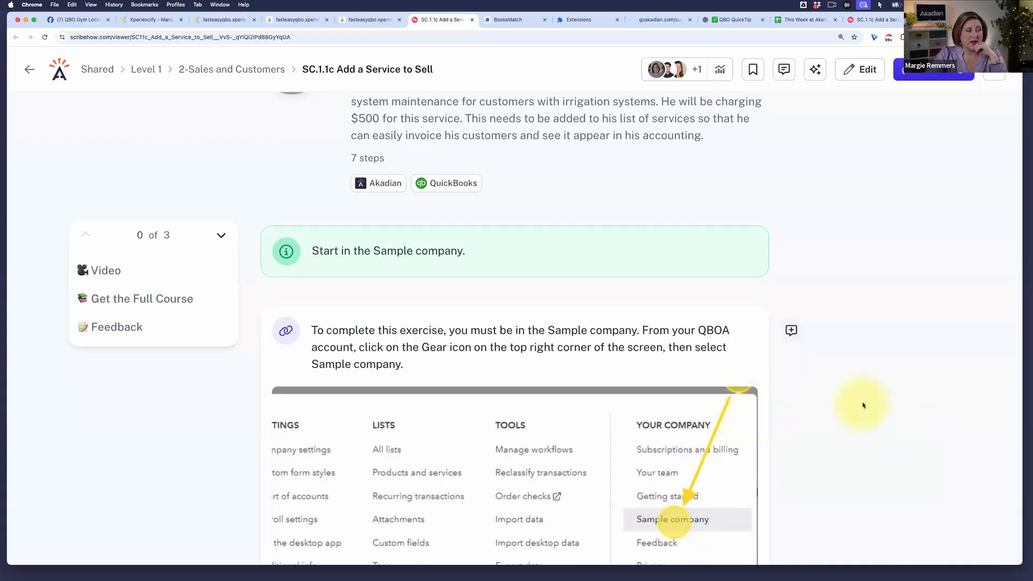
{"action": "scroll", "coordinate": [864, 406], "scroll_direction": "down", "scroll_amount": 5}
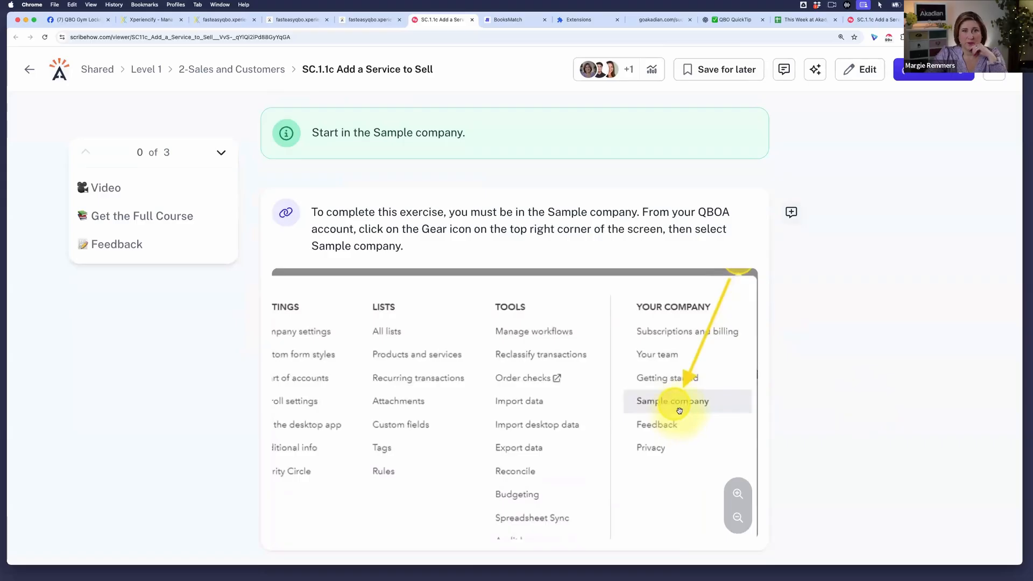
{"action": "scroll", "coordinate": [675, 413], "scroll_direction": "down", "scroll_amount": 5}
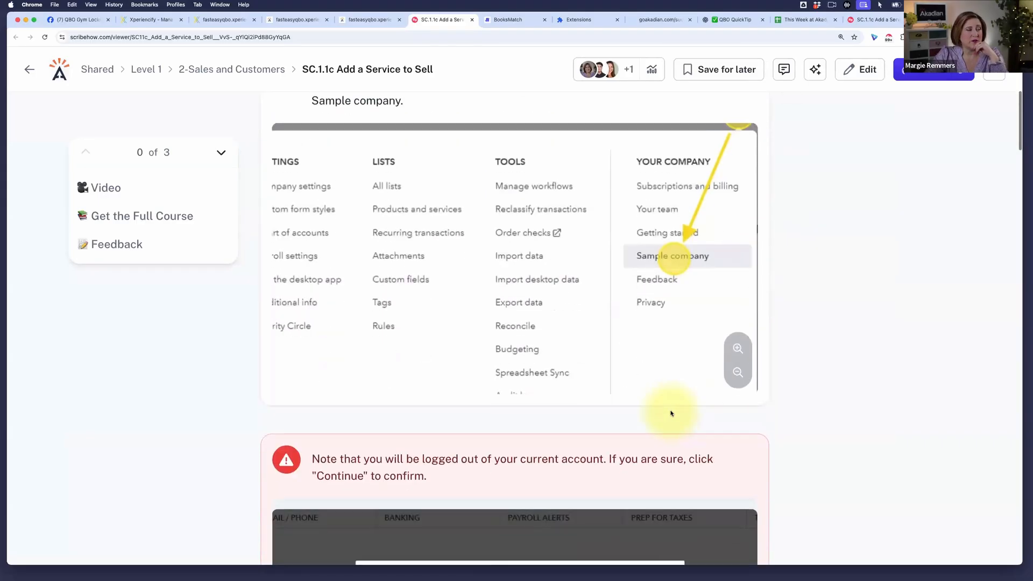
{"action": "scroll", "coordinate": [671, 412], "scroll_direction": "down", "scroll_amount": 7}
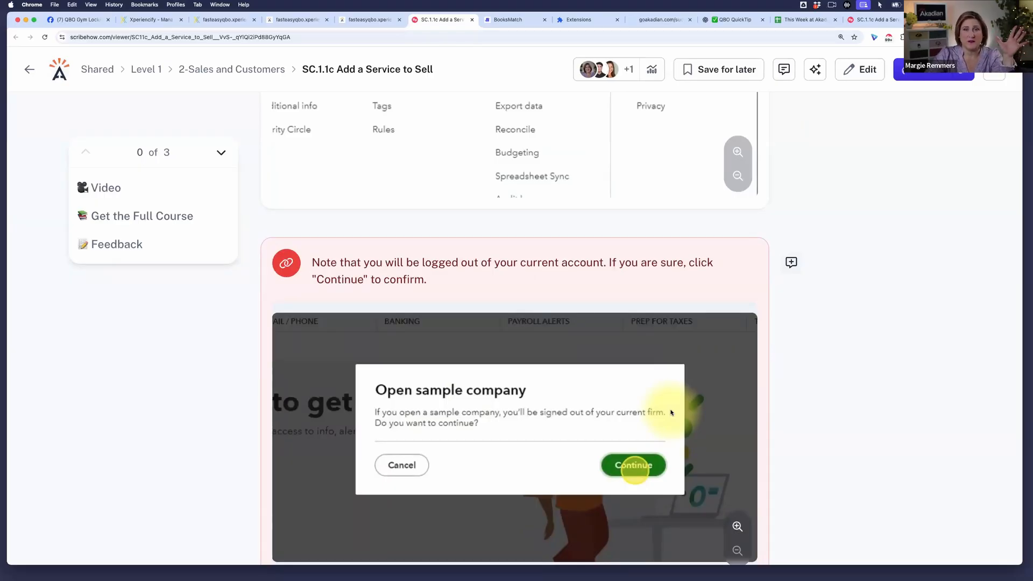
{"action": "scroll", "coordinate": [671, 412], "scroll_direction": "down", "scroll_amount": 3}
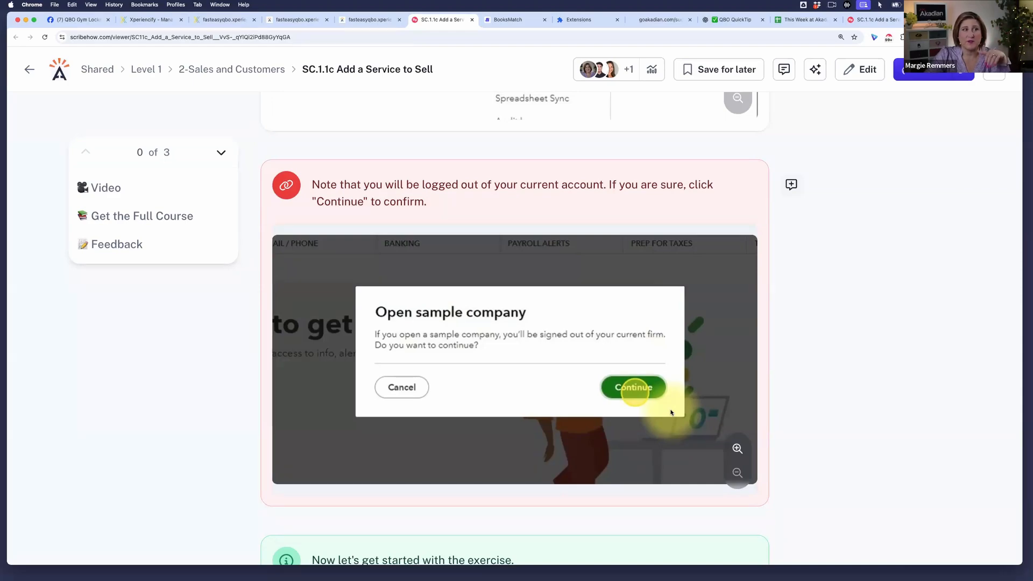
{"action": "scroll", "coordinate": [499, 343], "scroll_direction": "down", "scroll_amount": 1}
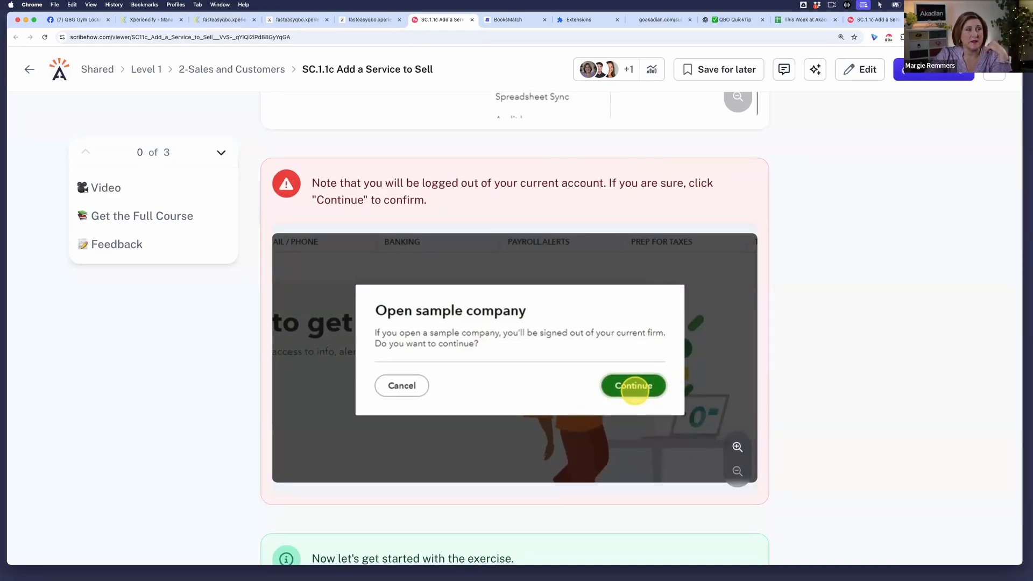
Open the QuickBooks sample company from akadian.com/qboa in a new browser tab and pass the security verification
{"action": "key", "text": "super+t"}
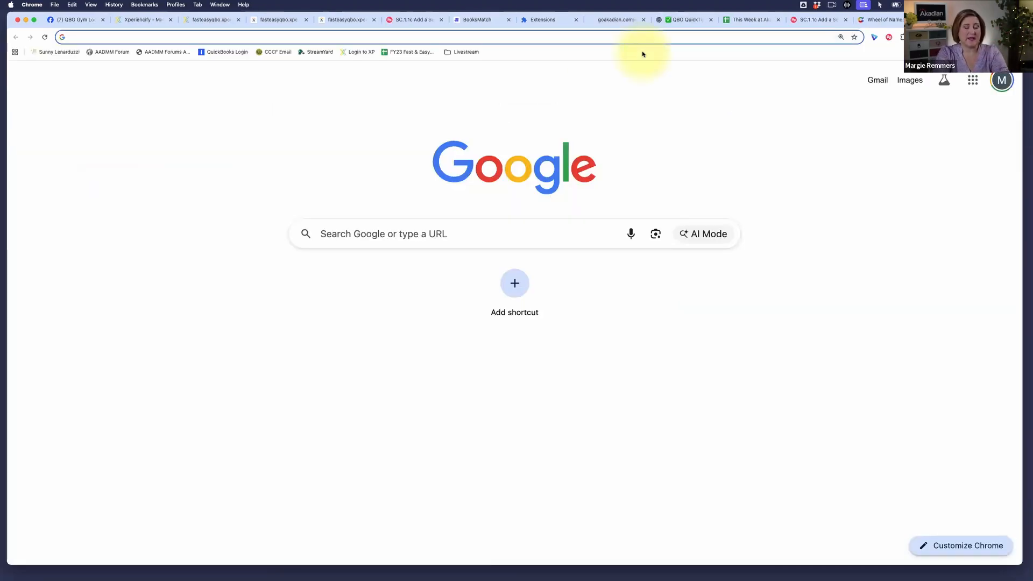
{"action": "type", "text": "akad"}
{"action": "key", "text": "Right"}
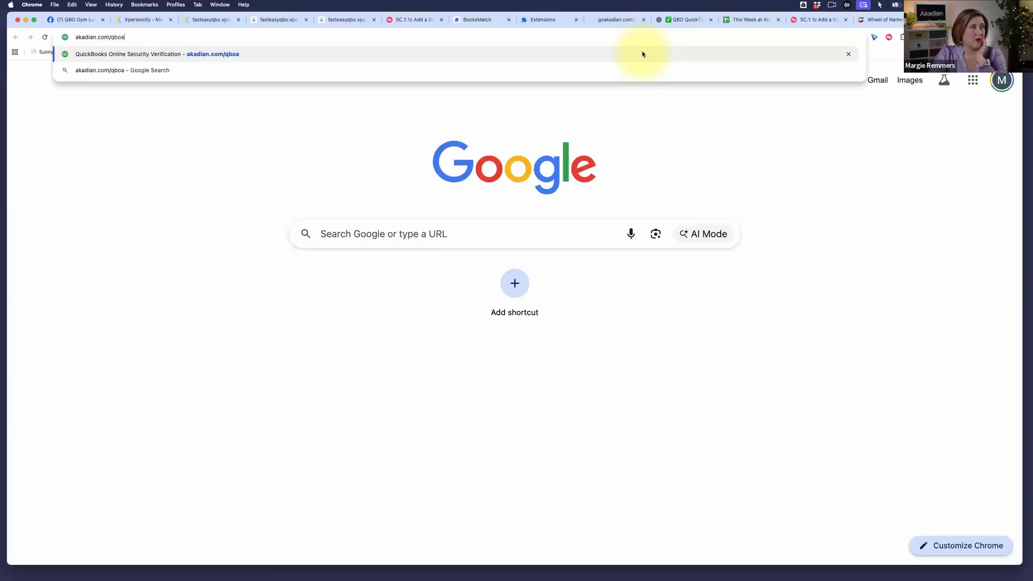
{"action": "key", "text": "Return"}
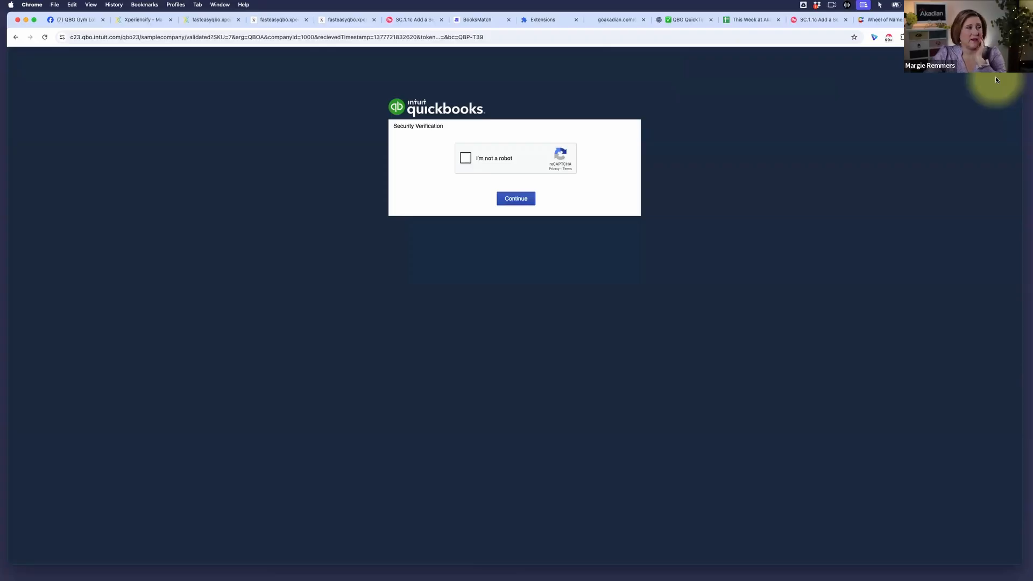
{"action": "left_click", "coordinate": [465, 158]}
{"action": "left_click", "coordinate": [514, 199]}
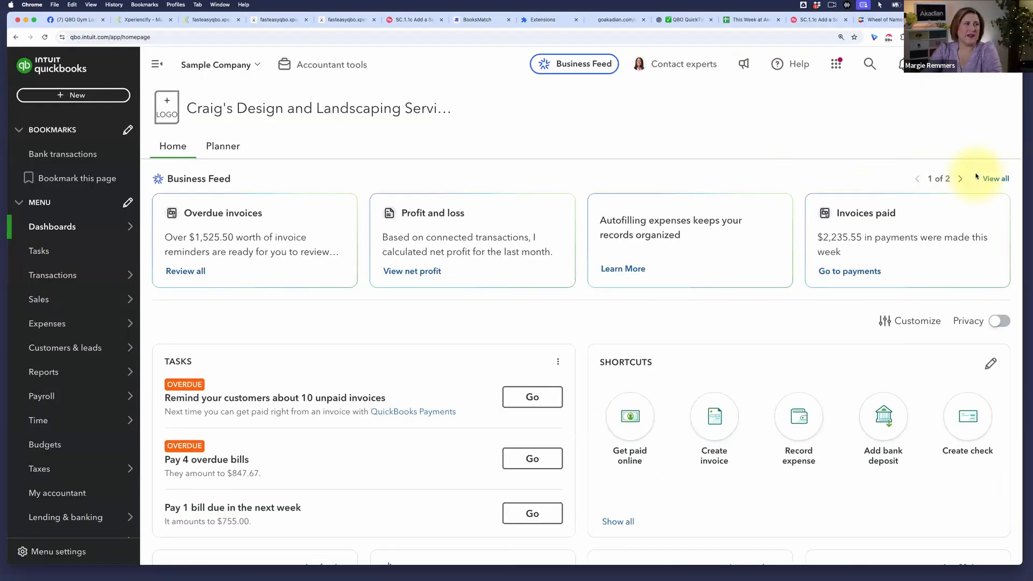
Close the duplicate guide tab and return to the remaining SC.1.1c guide at exercise step 2
{"action": "left_click", "coordinate": [845, 20]}
{"action": "left_click", "coordinate": [407, 22]}
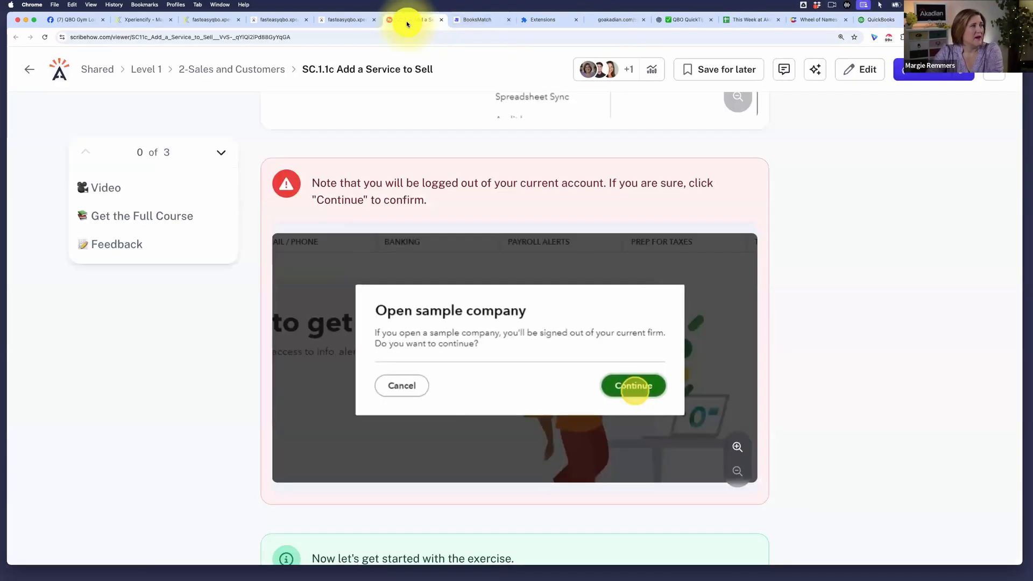
{"action": "scroll", "coordinate": [522, 310], "scroll_direction": "down", "scroll_amount": 2}
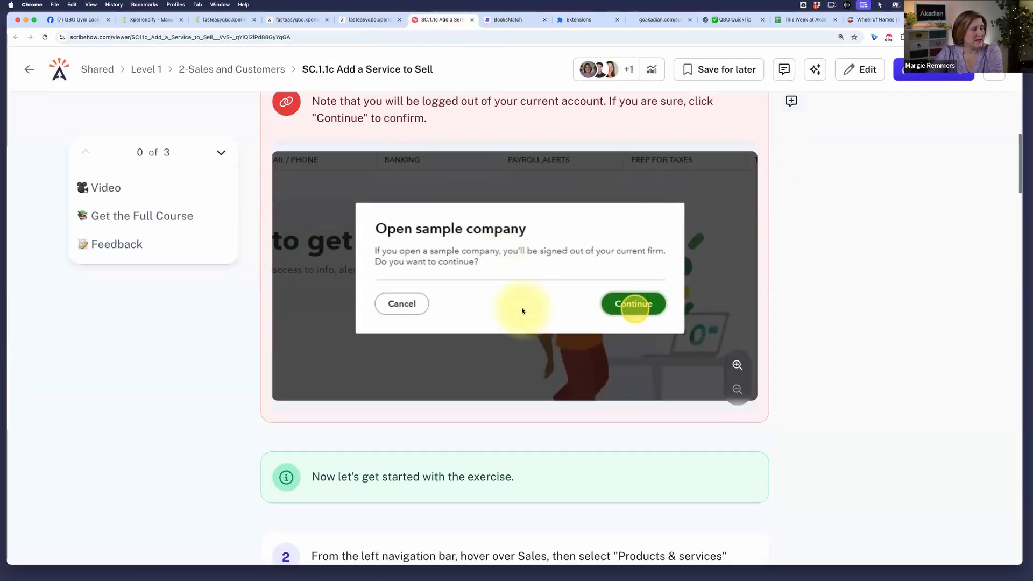
{"action": "scroll", "coordinate": [522, 310], "scroll_direction": "down", "scroll_amount": 3}
{"action": "scroll", "coordinate": [522, 309], "scroll_direction": "down", "scroll_amount": 3}
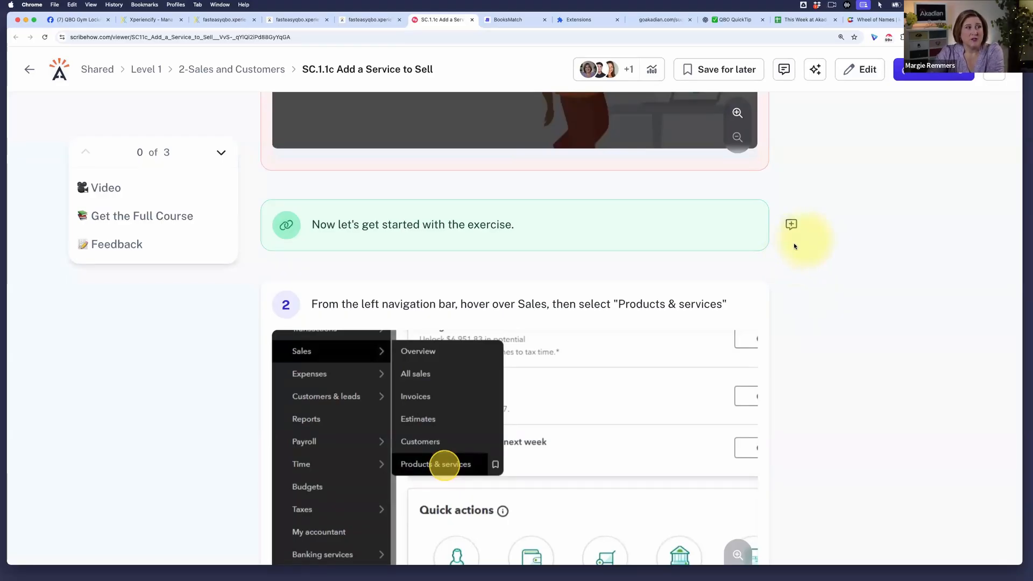
{"action": "scroll", "coordinate": [851, 199], "scroll_direction": "down", "scroll_amount": 1}
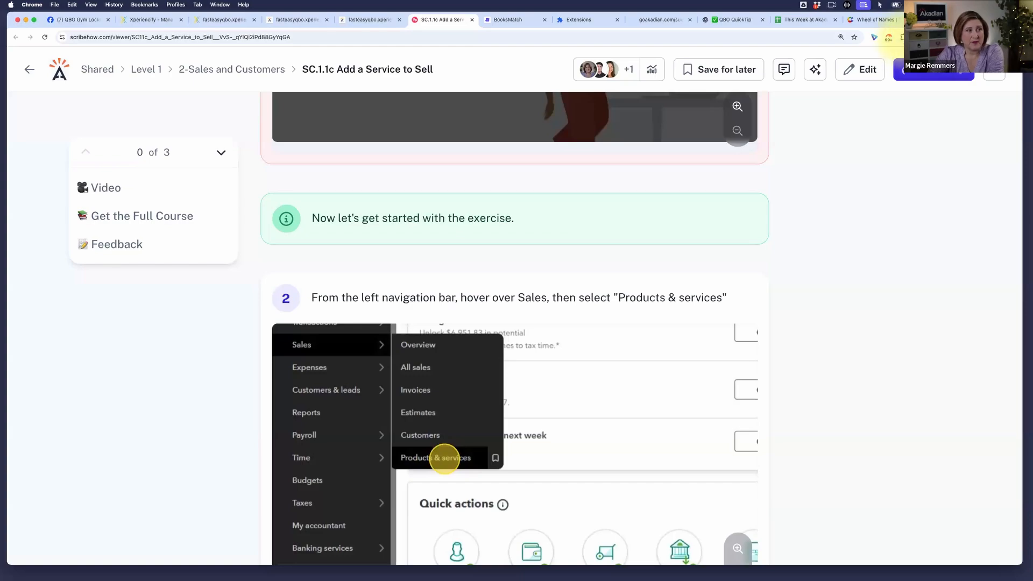
Check the installed Chrome extensions, including the Scribe documentation extension
{"action": "left_click", "coordinate": [902, 36]}
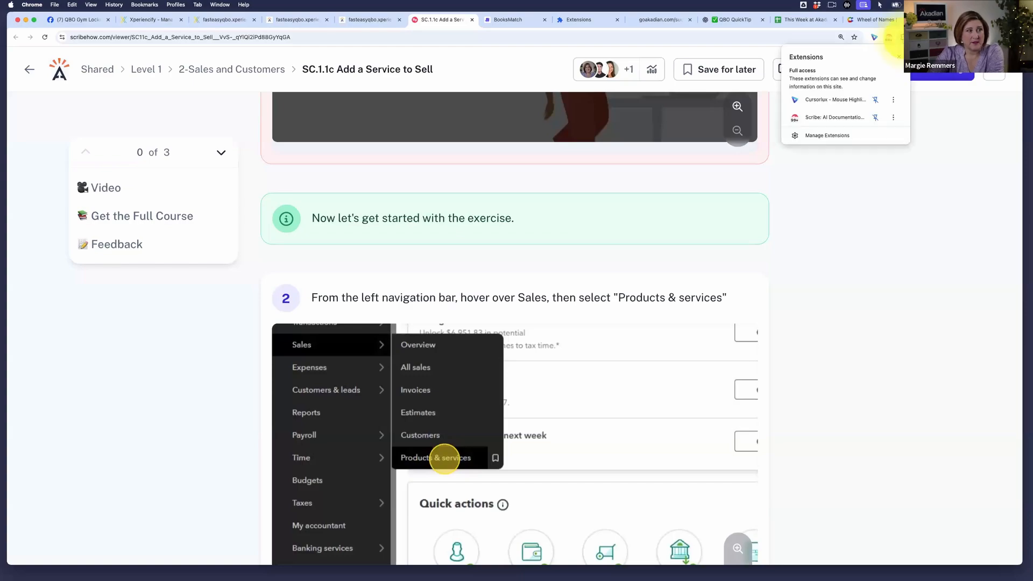
{"action": "right_click", "coordinate": [833, 176]}
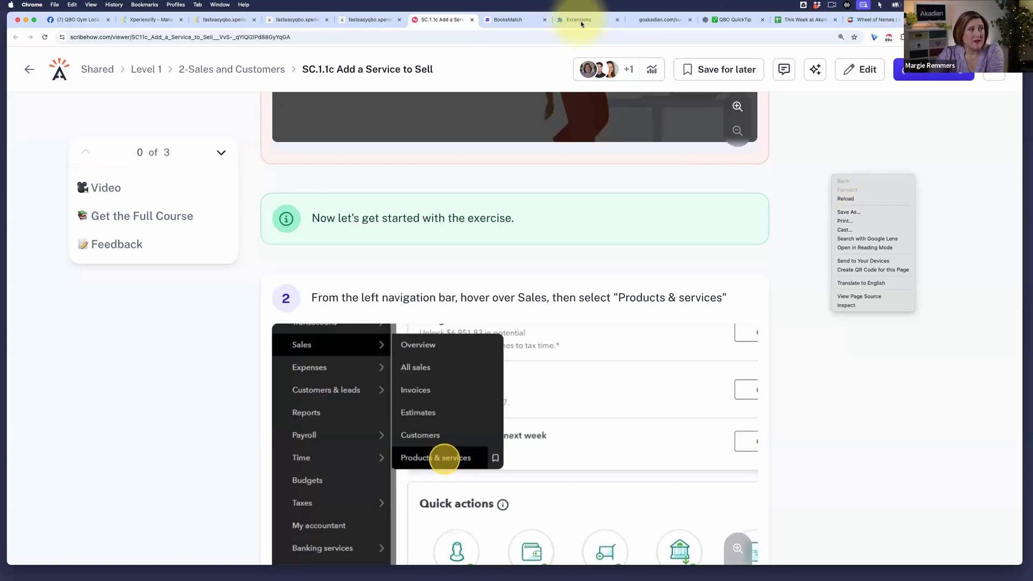
{"action": "left_click", "coordinate": [579, 20]}
{"action": "left_click", "coordinate": [579, 20]}
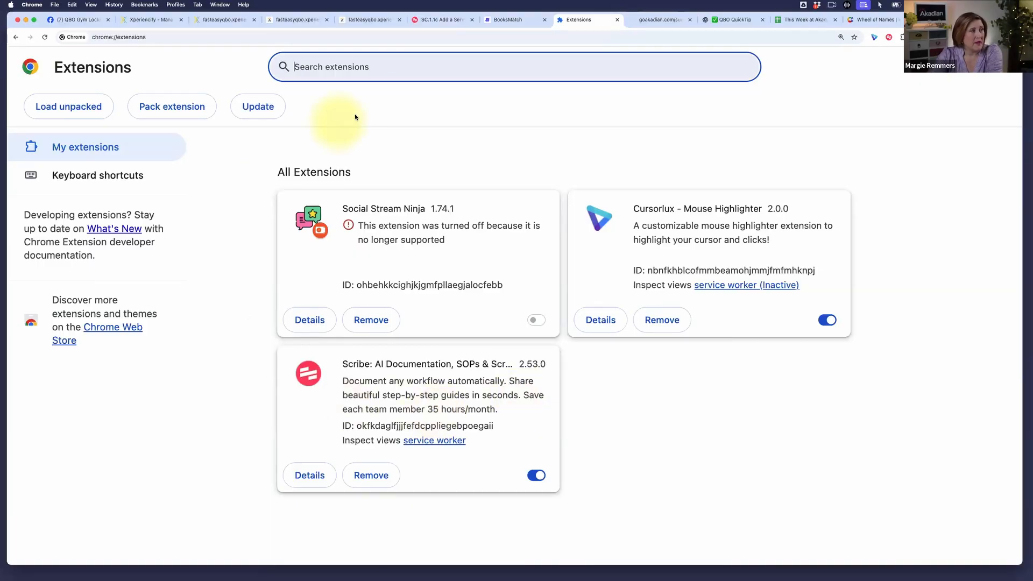
Return to the SC.1.1c guide and start following along on Intuit from step 2
{"action": "left_click", "coordinate": [437, 20]}
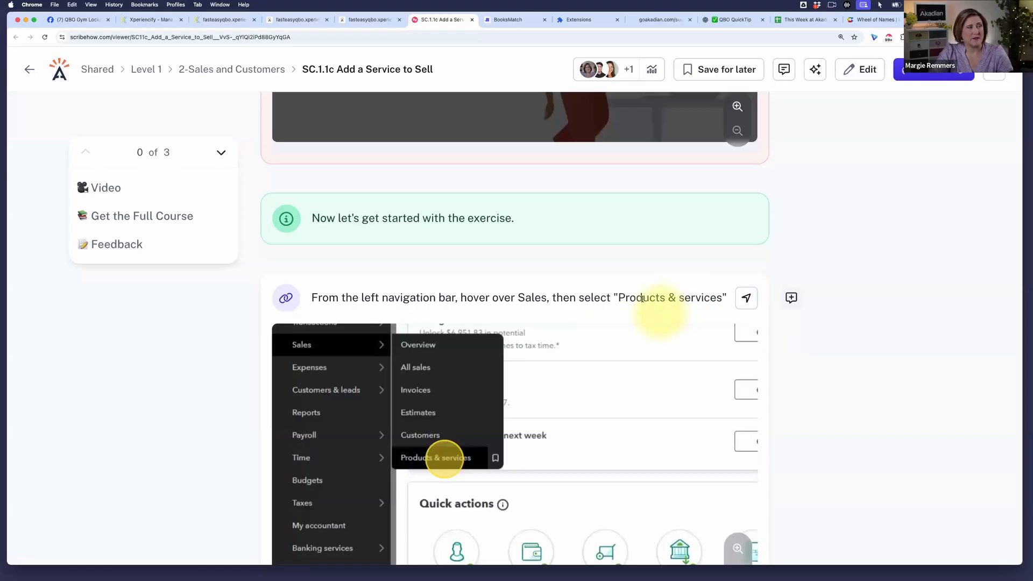
{"action": "scroll", "coordinate": [645, 302], "scroll_direction": "up", "scroll_amount": 2}
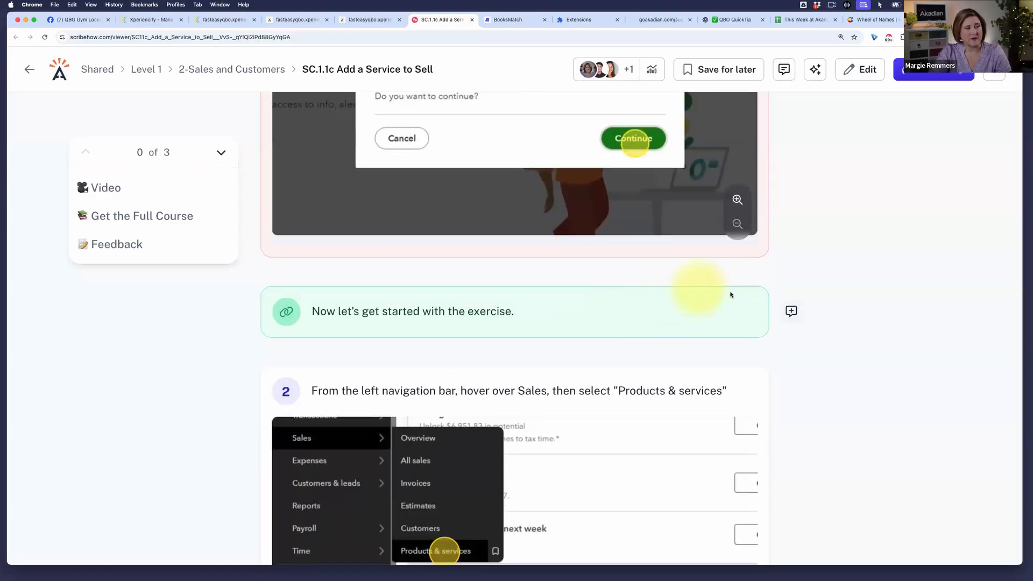
{"action": "scroll", "coordinate": [748, 295], "scroll_direction": "up", "scroll_amount": 4}
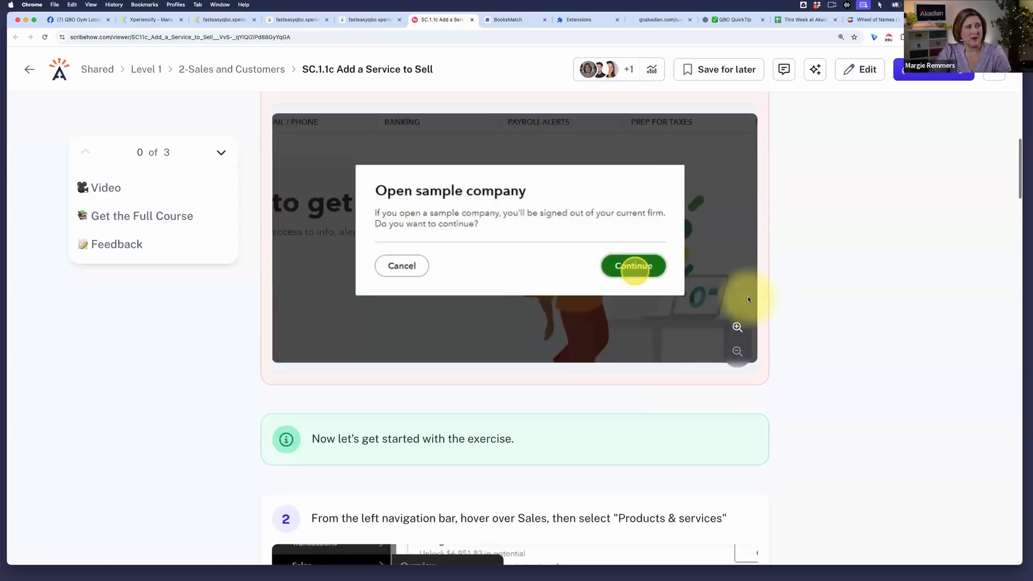
{"action": "scroll", "coordinate": [692, 212], "scroll_direction": "up", "scroll_amount": 1}
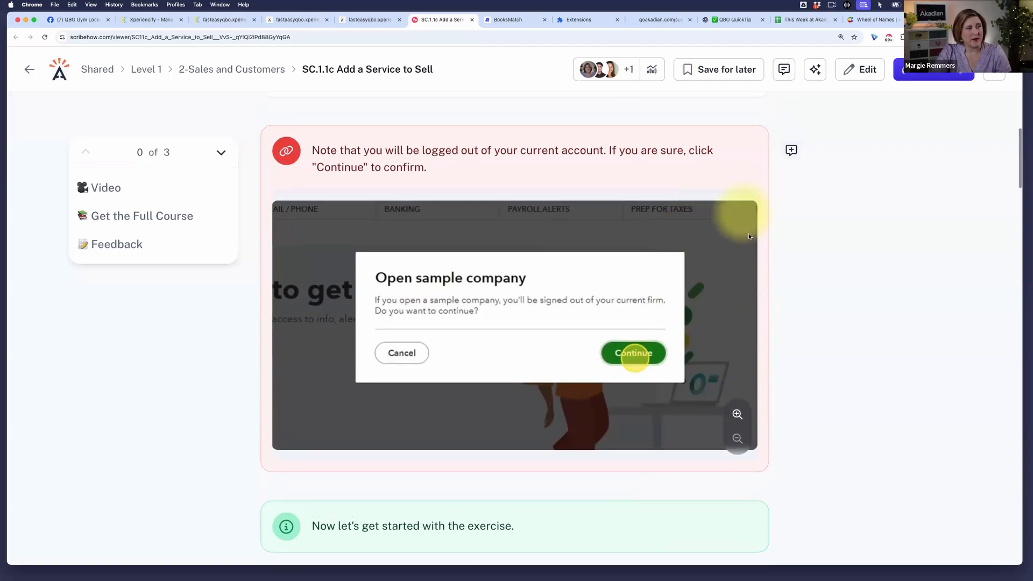
{"action": "scroll", "coordinate": [738, 250], "scroll_direction": "down", "scroll_amount": 6}
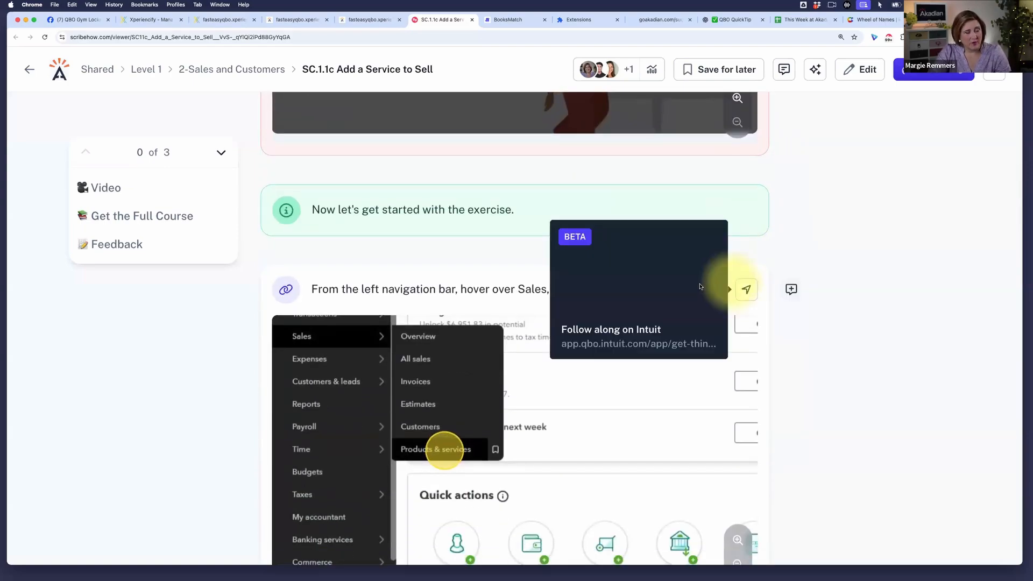
{"action": "scroll", "coordinate": [779, 316], "scroll_direction": "down", "scroll_amount": 1}
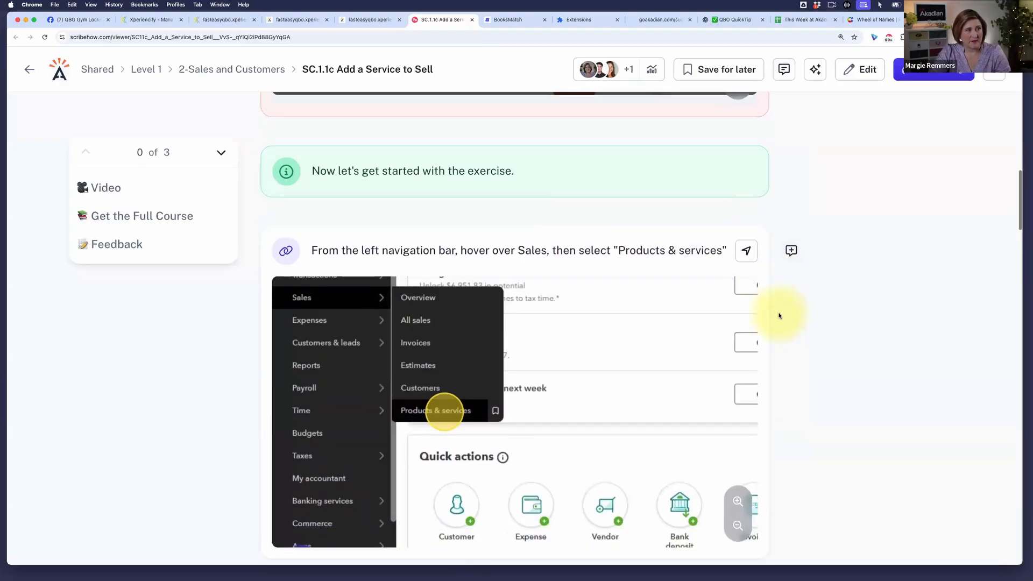
{"action": "left_click", "coordinate": [746, 251]}
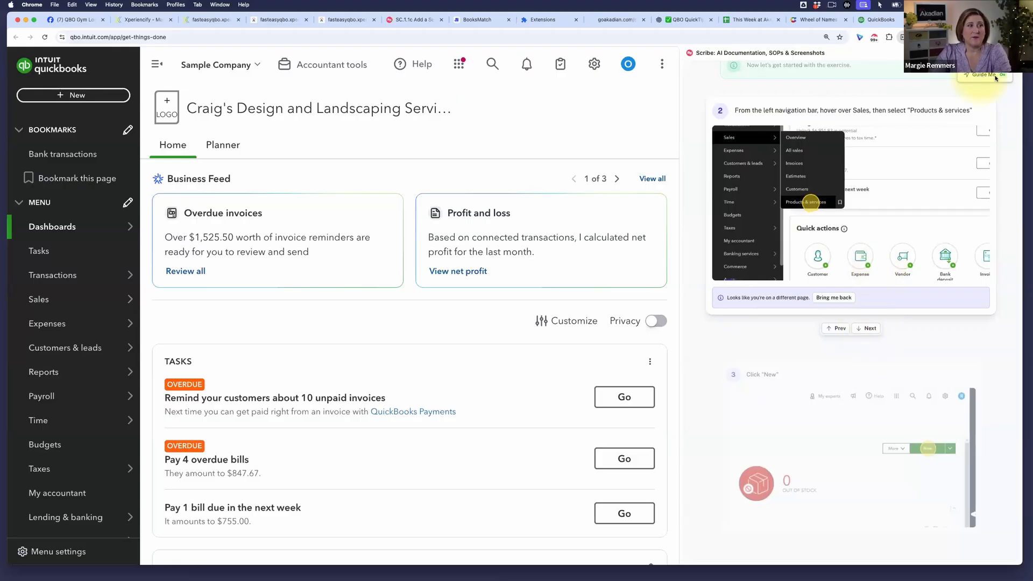
Turn off Guide Me mode for the guide beside QuickBooks and dismiss its feedback form
{"action": "left_click", "coordinate": [978, 76]}
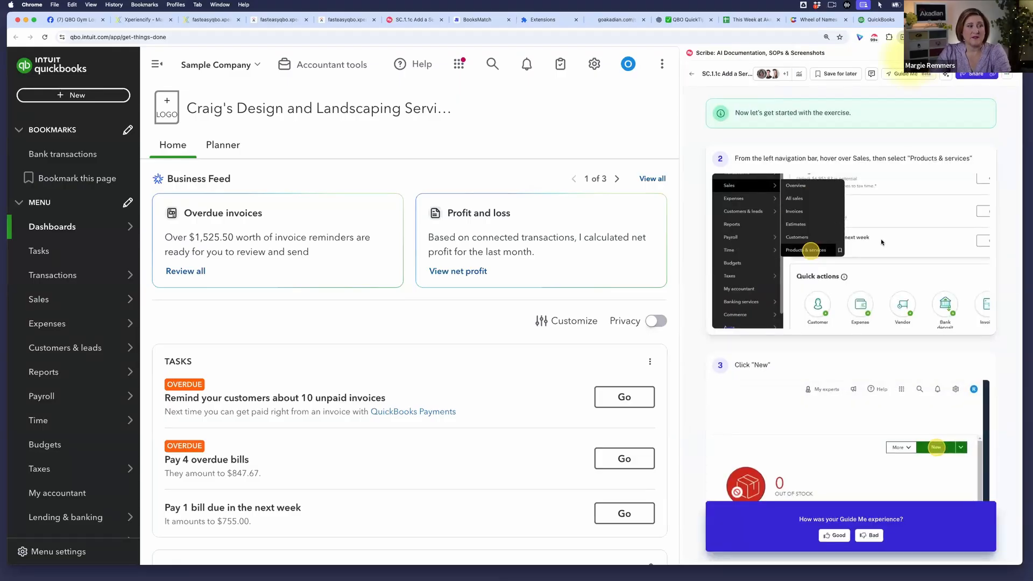
{"action": "scroll", "coordinate": [881, 244], "scroll_direction": "down", "scroll_amount": 7}
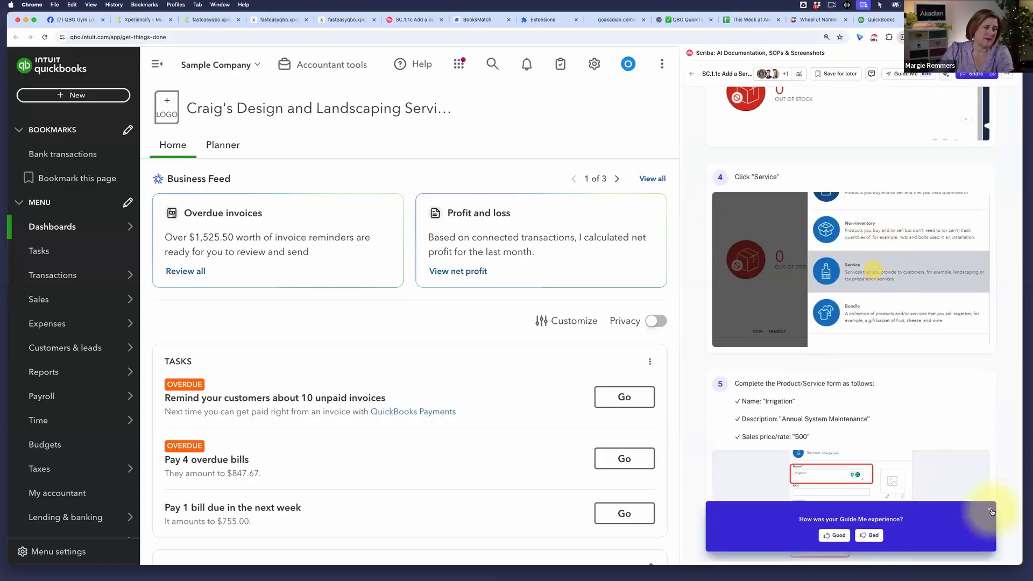
{"action": "left_click", "coordinate": [868, 535]}
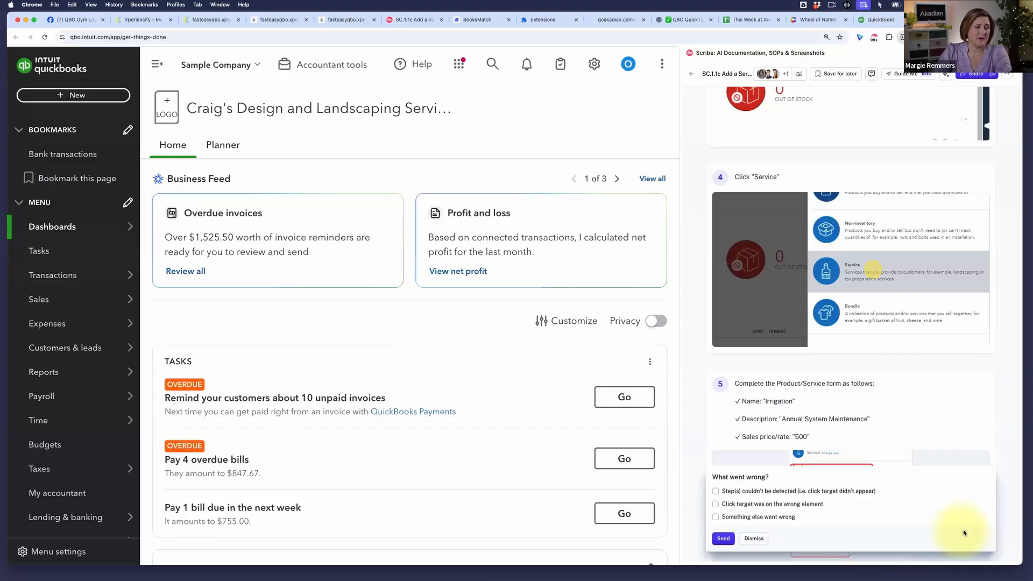
{"action": "left_click", "coordinate": [754, 539]}
Open the Products & services list under Sales per exercise step 2 and collapse the navigation menu to widen the page
{"action": "scroll", "coordinate": [963, 399], "scroll_direction": "up", "scroll_amount": 10}
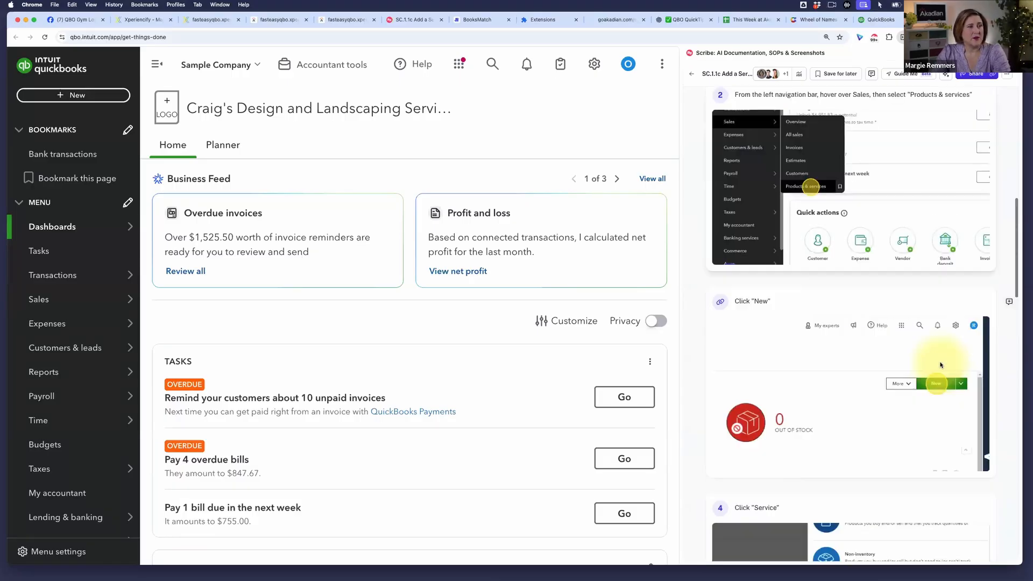
{"action": "scroll", "coordinate": [941, 365], "scroll_direction": "up", "scroll_amount": 5}
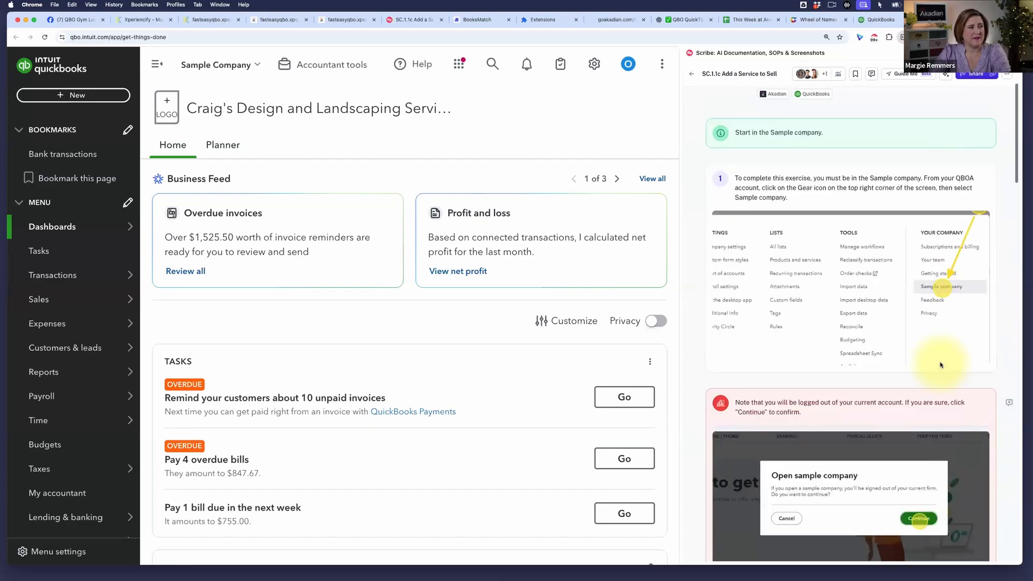
{"action": "scroll", "coordinate": [940, 365], "scroll_direction": "down", "scroll_amount": 4}
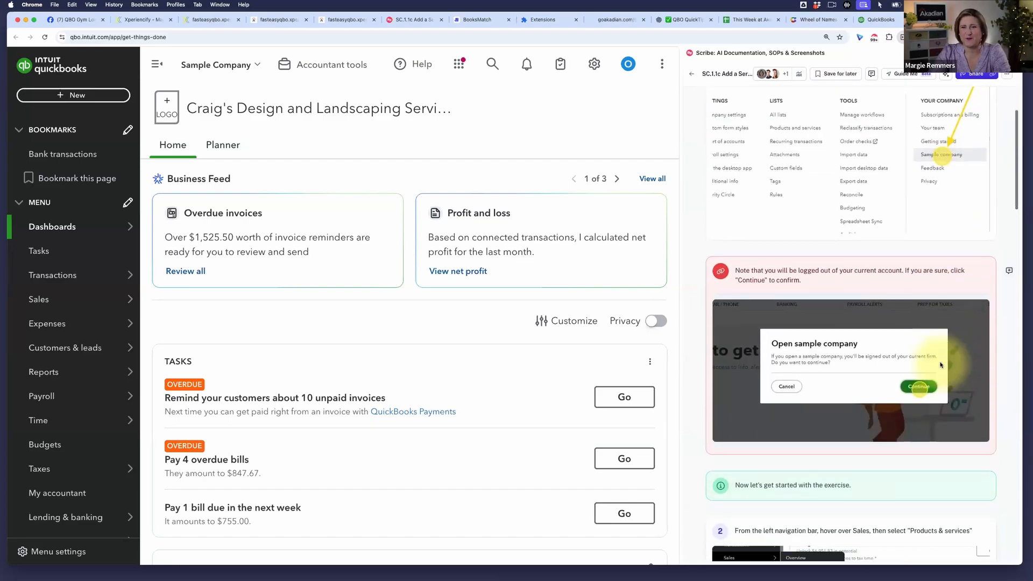
{"action": "scroll", "coordinate": [941, 365], "scroll_direction": "down", "scroll_amount": 1}
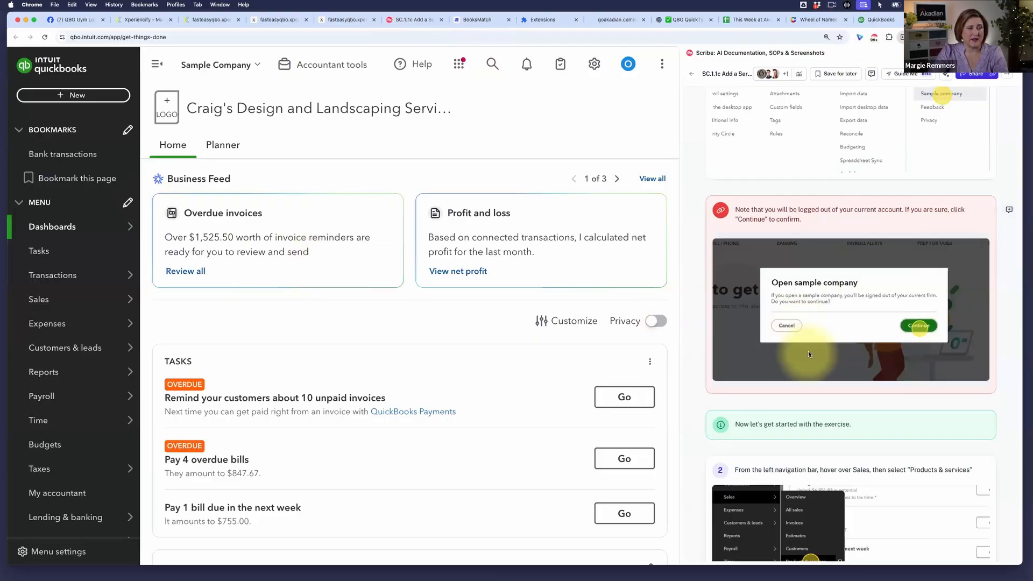
{"action": "scroll", "coordinate": [808, 353], "scroll_direction": "down", "scroll_amount": 5}
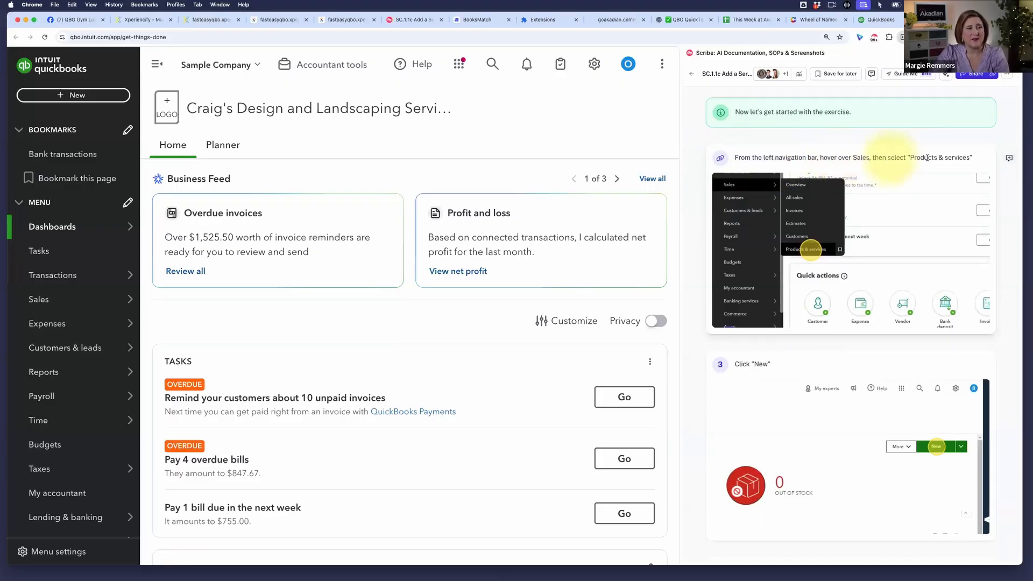
{"action": "mouse_move", "coordinate": [55, 289]}
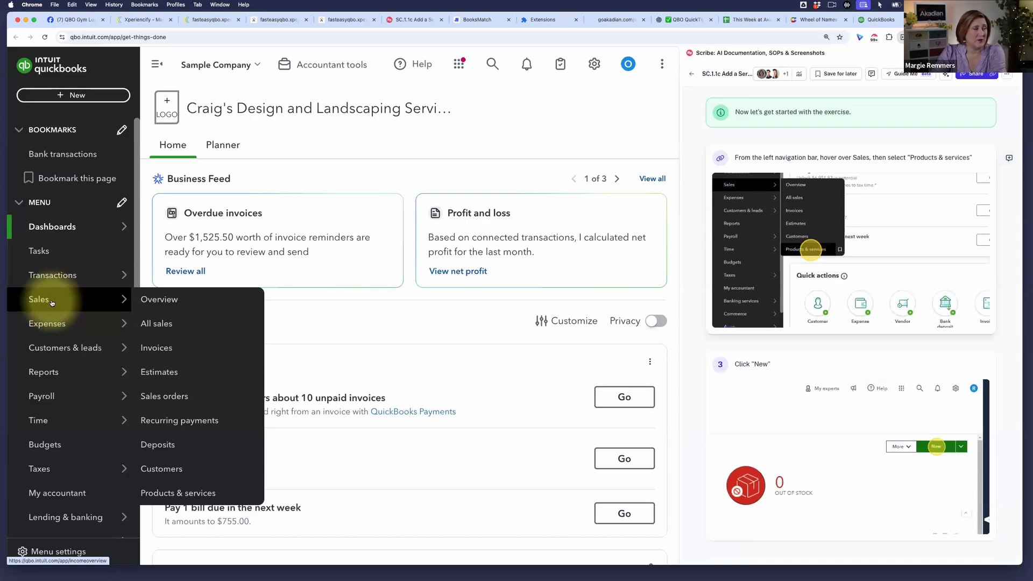
{"action": "left_click", "coordinate": [196, 494]}
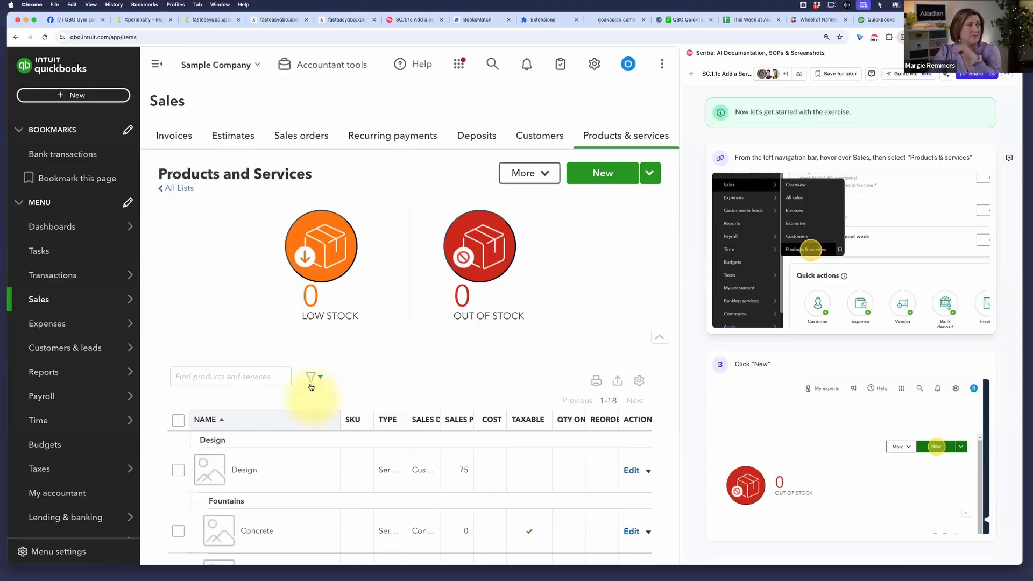
{"action": "left_click", "coordinate": [157, 65]}
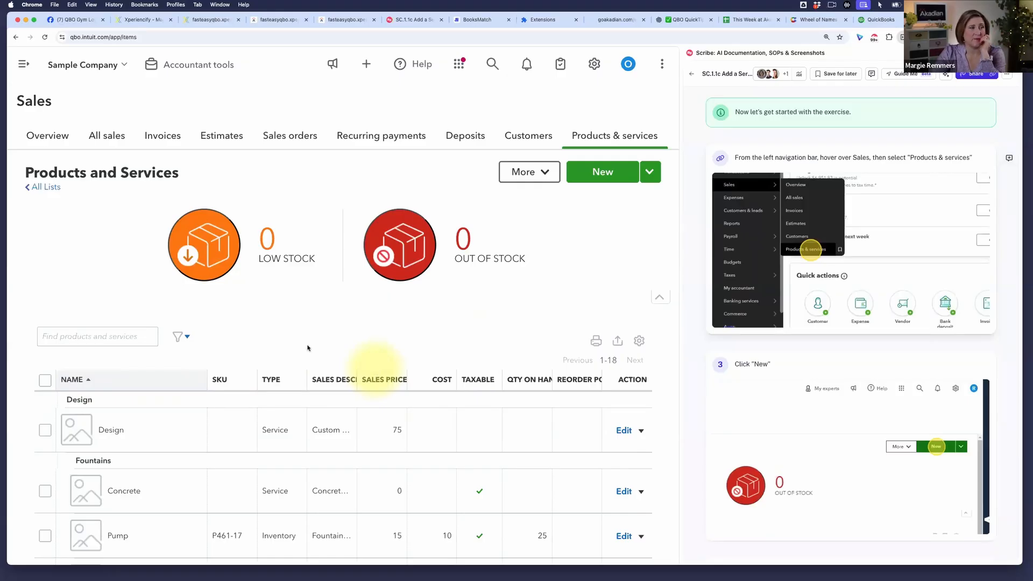
Add the Income account column to the Products and Services list and widen it so the account names are readable
{"action": "scroll", "coordinate": [808, 435], "scroll_direction": "down", "scroll_amount": 2}
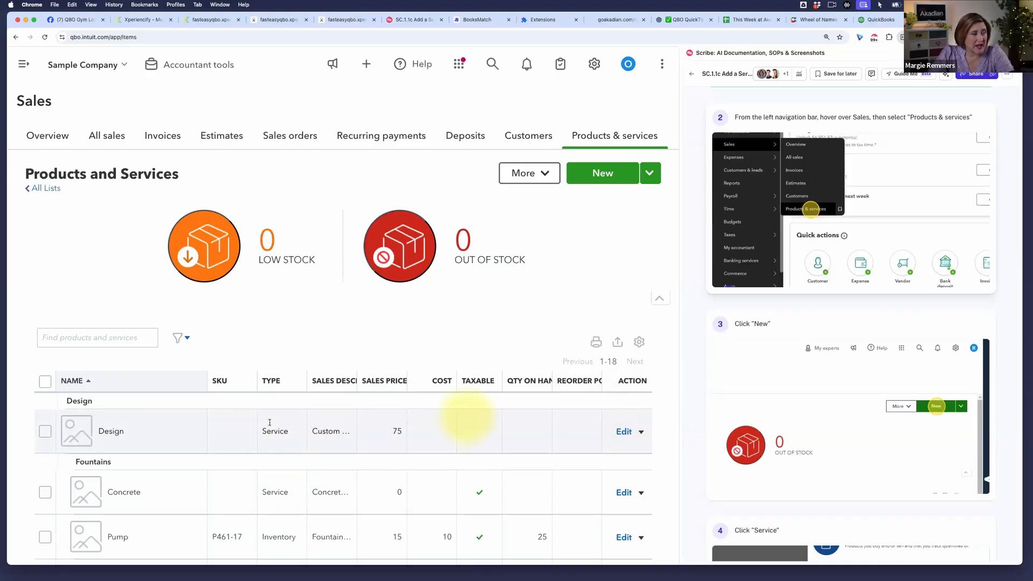
{"action": "left_click", "coordinate": [640, 342]}
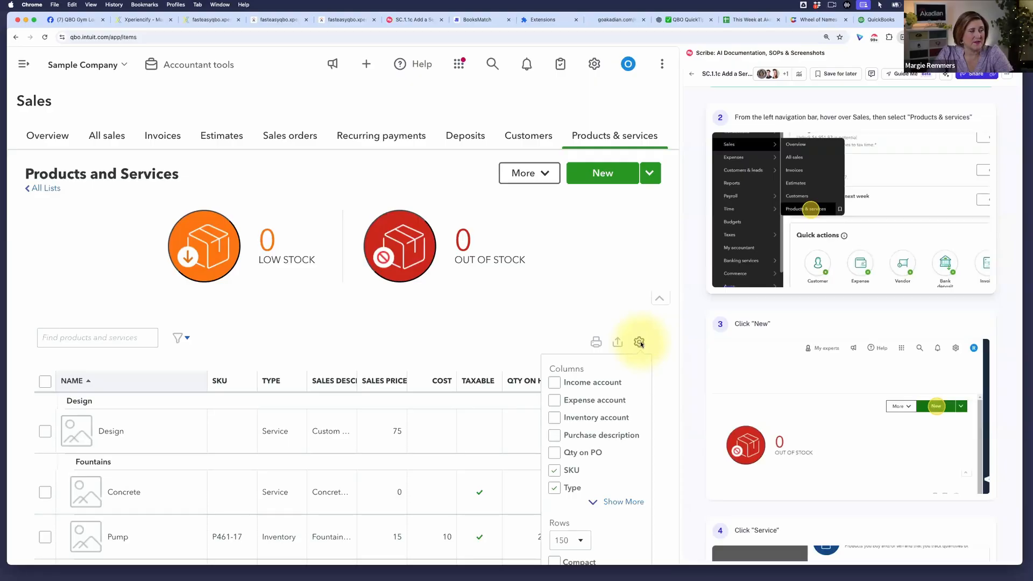
{"action": "scroll", "coordinate": [641, 345], "scroll_direction": "down", "scroll_amount": 1}
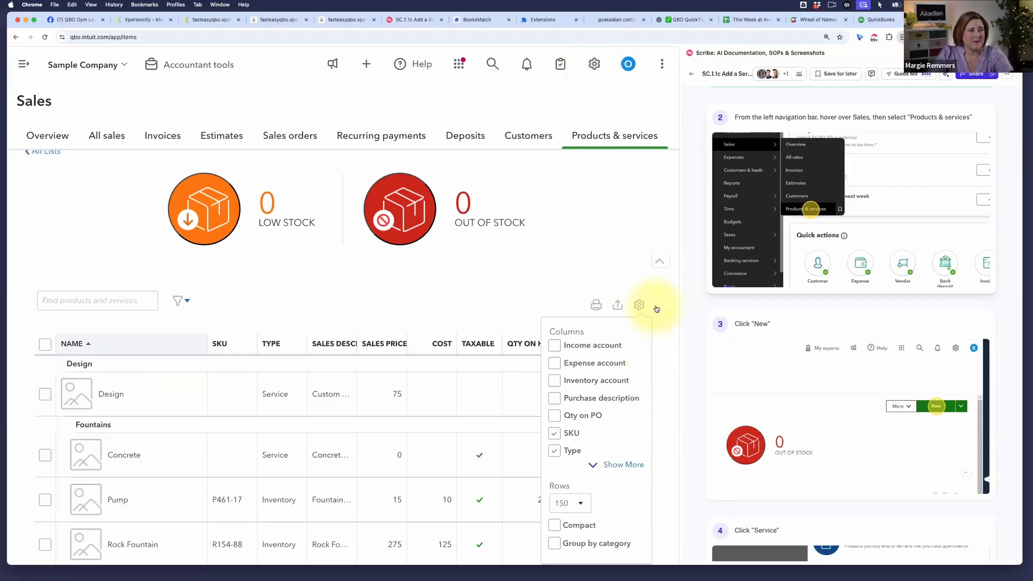
{"action": "left_click", "coordinate": [555, 346]}
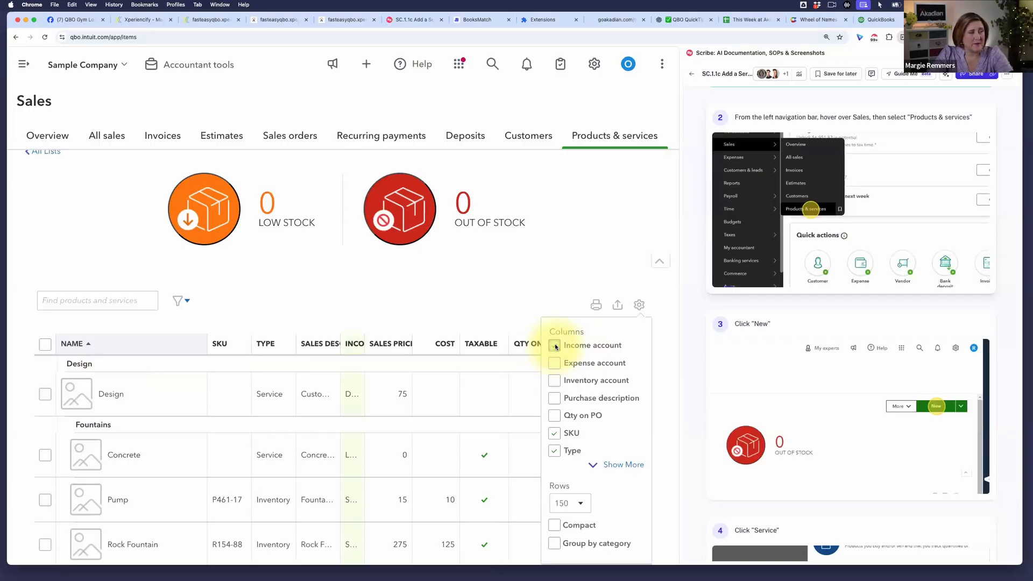
{"action": "left_click", "coordinate": [640, 305]}
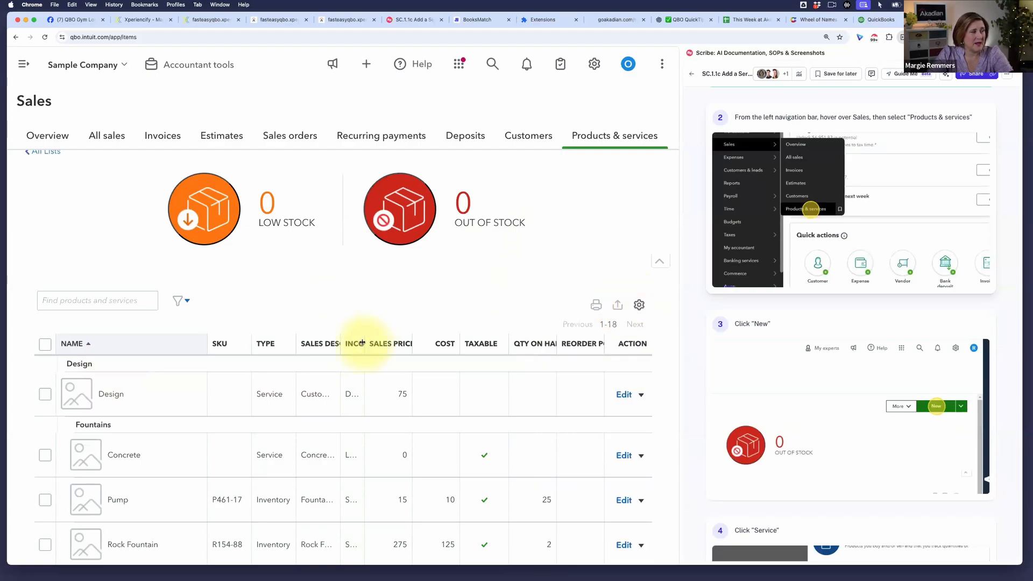
{"action": "left_click_drag", "start_coordinate": [365, 343], "coordinate": [432, 347]}
{"action": "scroll", "coordinate": [358, 492], "scroll_direction": "down", "scroll_amount": 2}
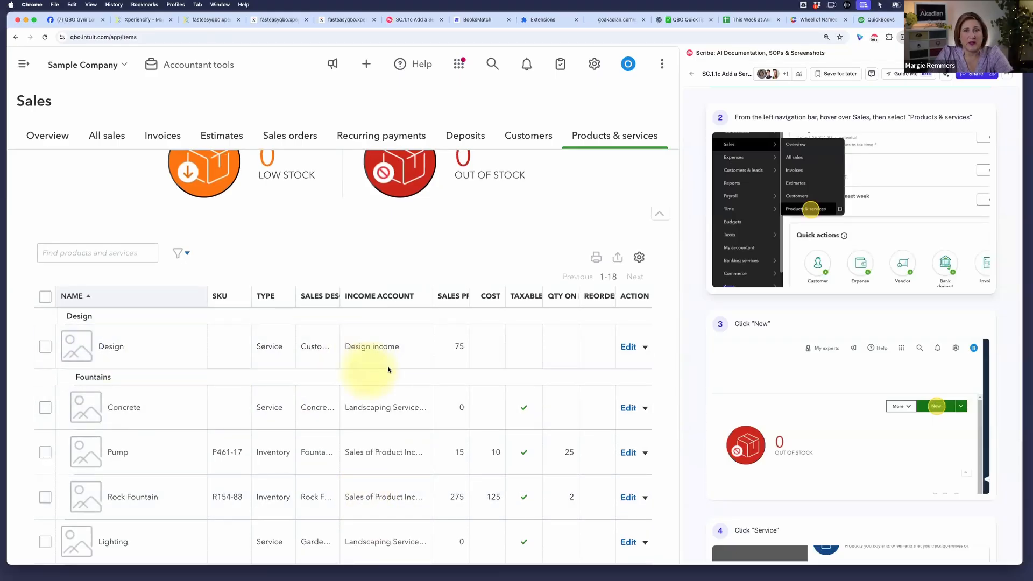
{"action": "scroll", "coordinate": [379, 363], "scroll_direction": "up", "scroll_amount": 3}
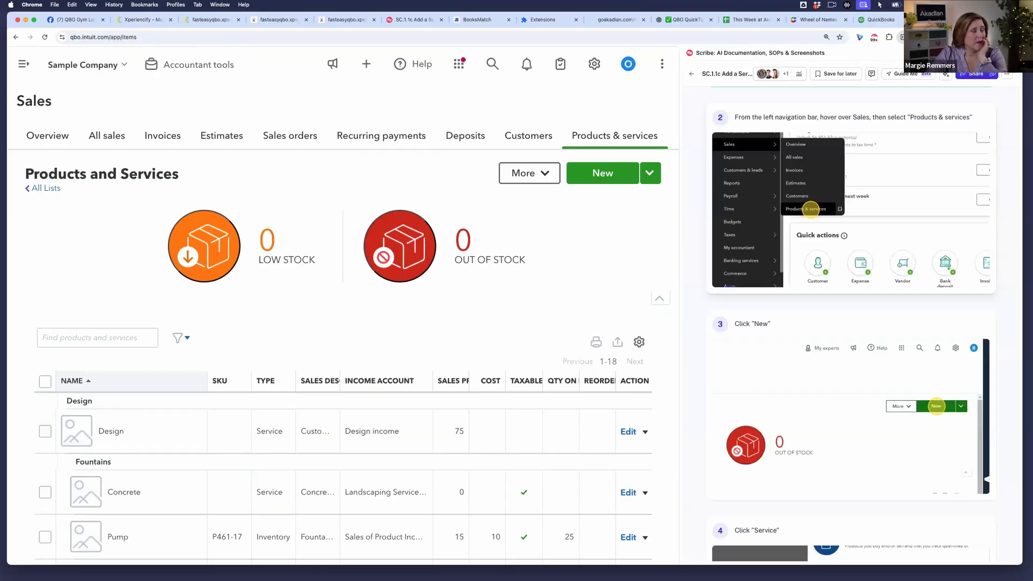
Duplicate the QuickBooks browser tab and start a new invoice, closing the introduction popup, the autofill panel and the Manage invoice panel
{"action": "right_click", "coordinate": [856, 20]}
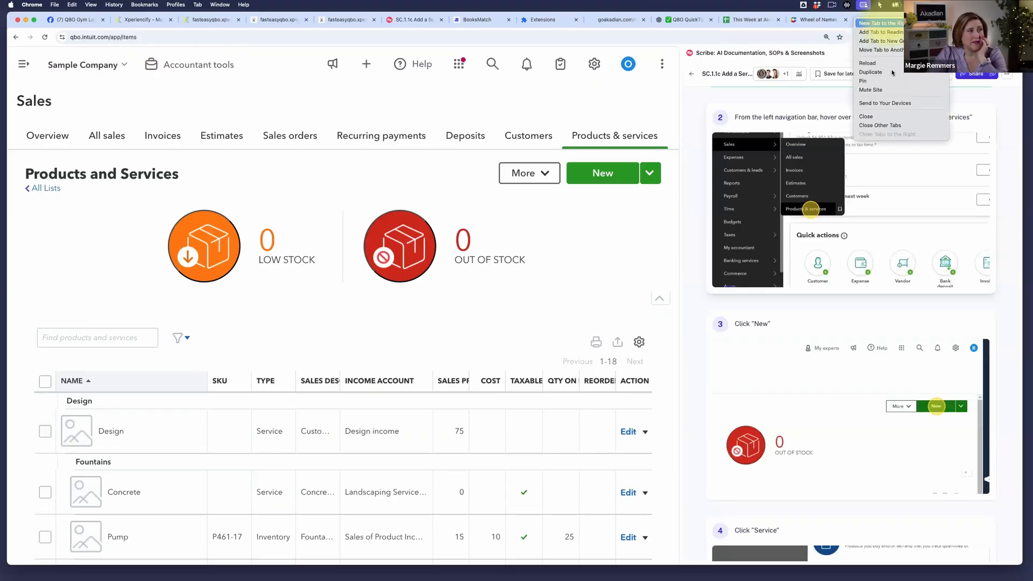
{"action": "left_click", "coordinate": [873, 72]}
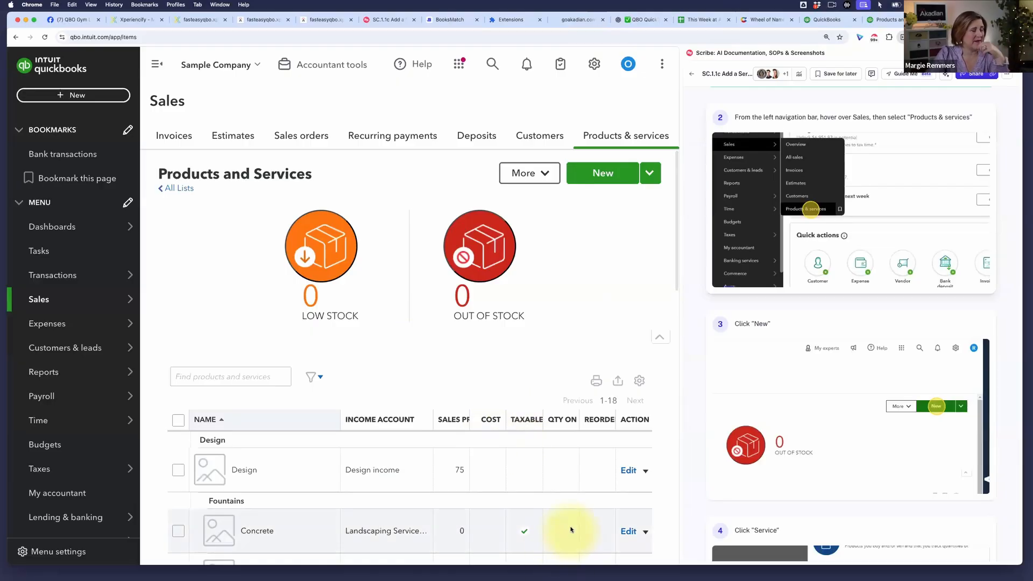
{"action": "left_click", "coordinate": [70, 95]}
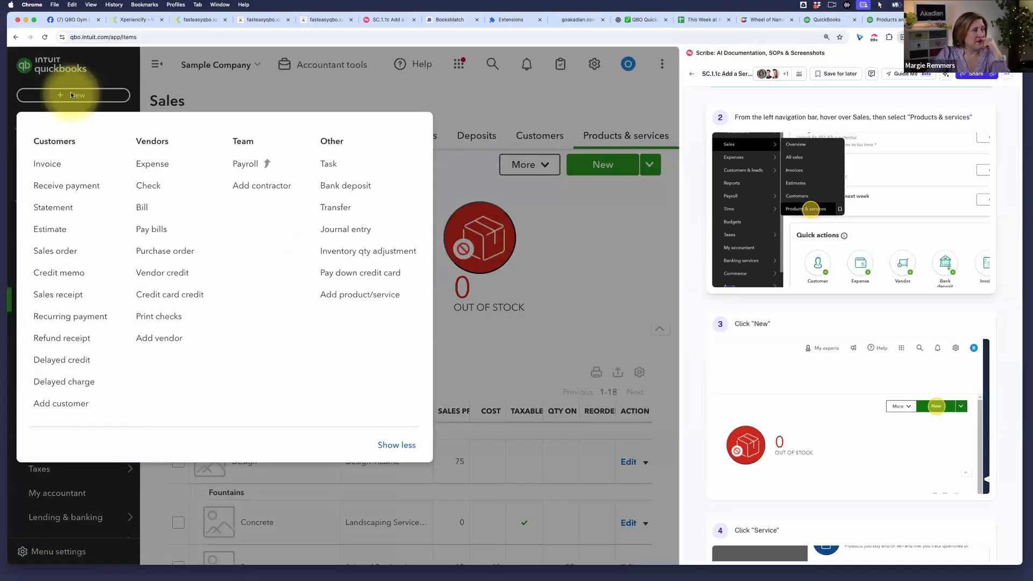
{"action": "left_click", "coordinate": [49, 165]}
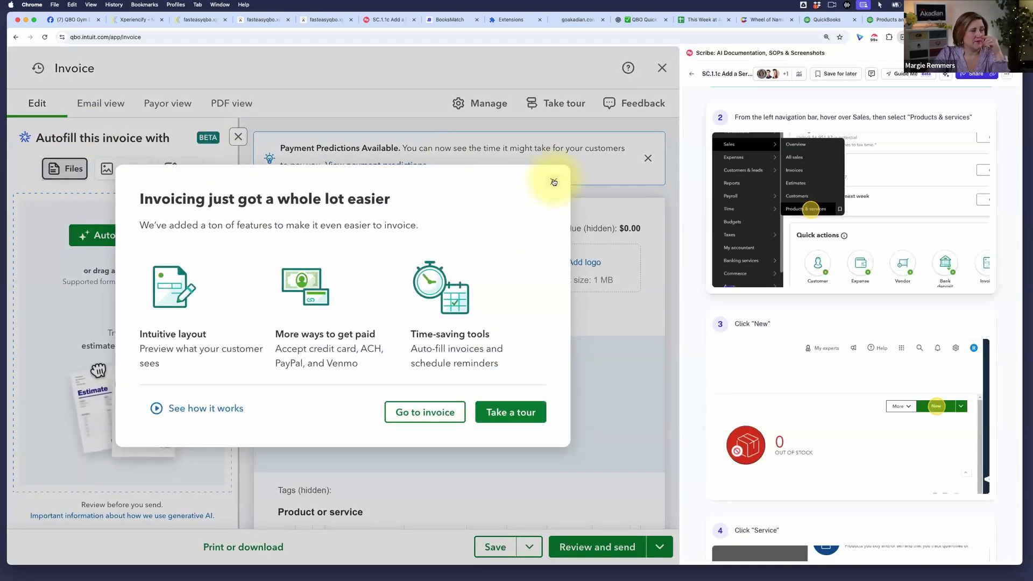
{"action": "left_click", "coordinate": [554, 182]}
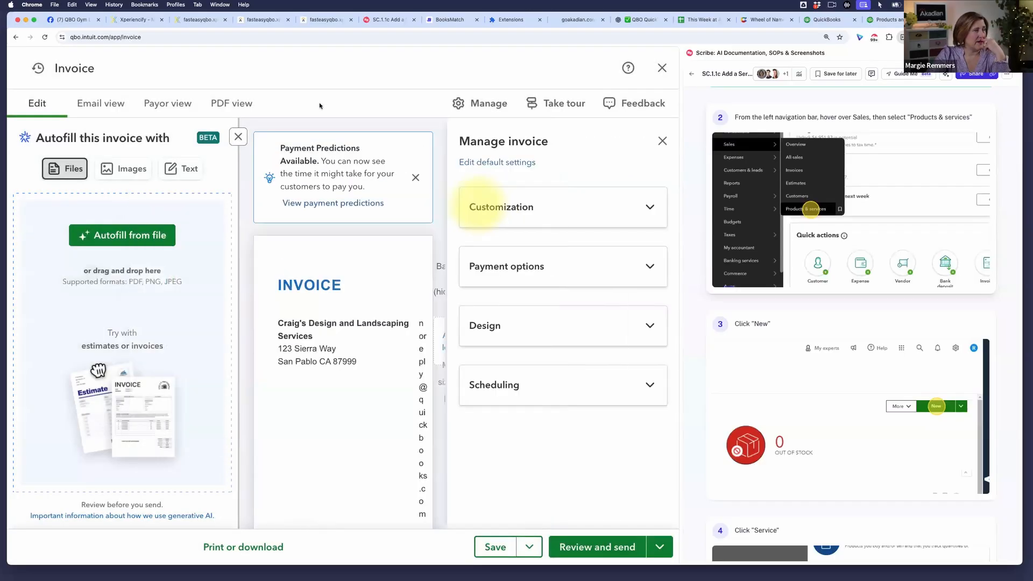
{"action": "left_click", "coordinate": [238, 136]}
{"action": "left_click", "coordinate": [662, 140]}
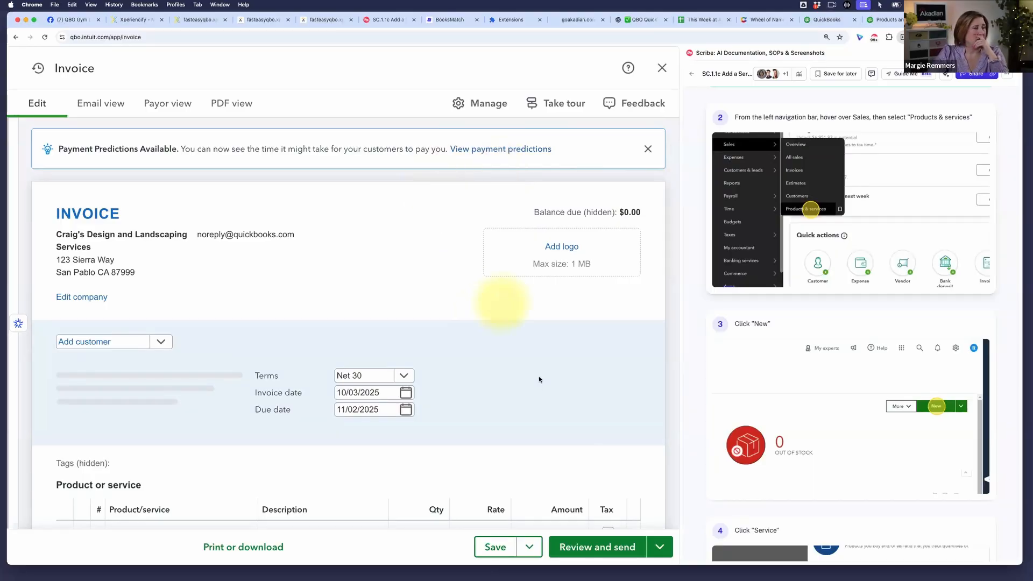
Examine the items offered in the Product/service list on the invoice's first line, including their descriptions and categories
{"action": "scroll", "coordinate": [545, 384], "scroll_direction": "down", "scroll_amount": 3}
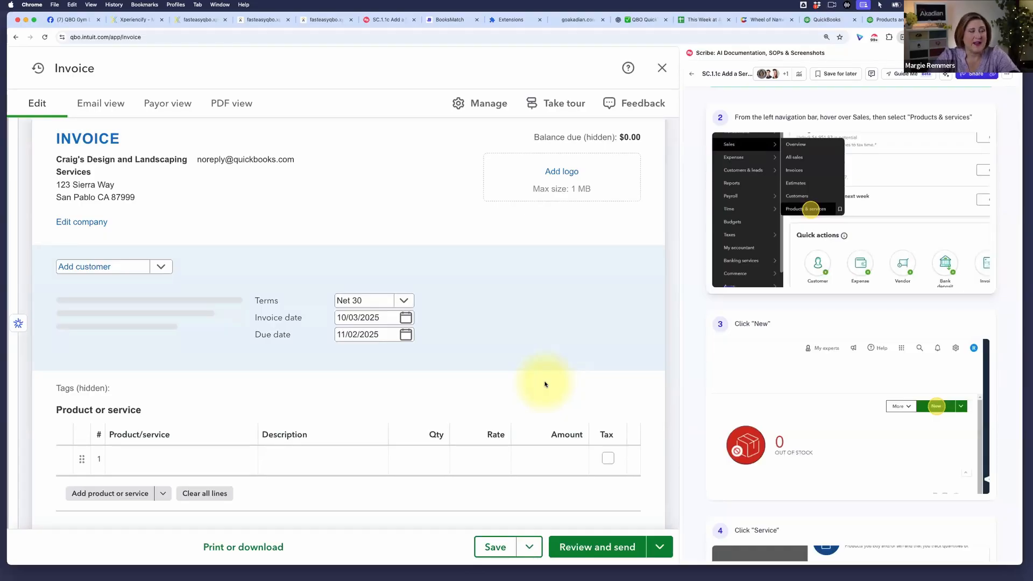
{"action": "scroll", "coordinate": [542, 353], "scroll_direction": "down", "scroll_amount": 3}
{"action": "left_click", "coordinate": [237, 374]}
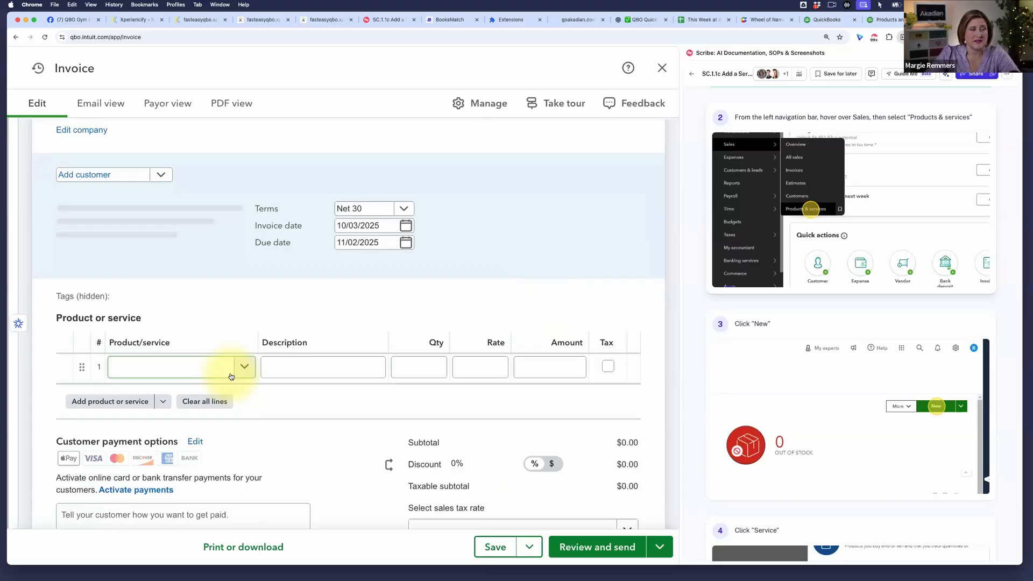
{"action": "left_click", "coordinate": [141, 343]}
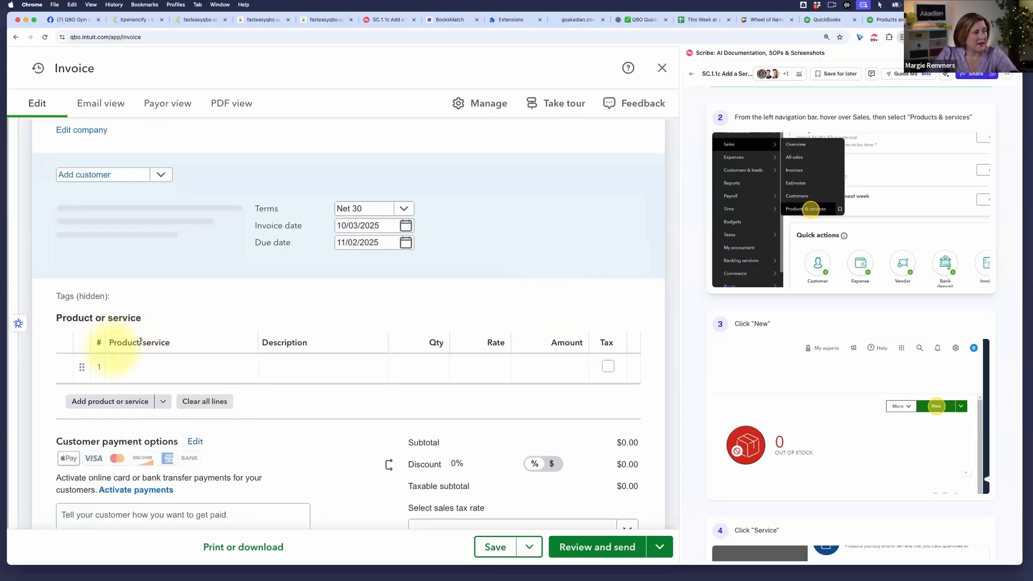
{"action": "left_click", "coordinate": [221, 367]}
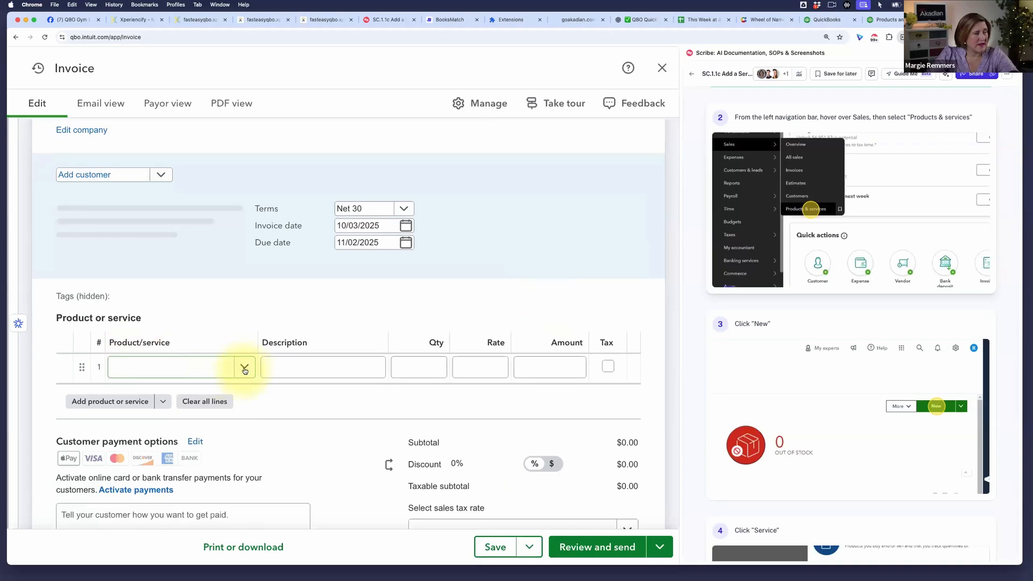
{"action": "left_click", "coordinate": [245, 368]}
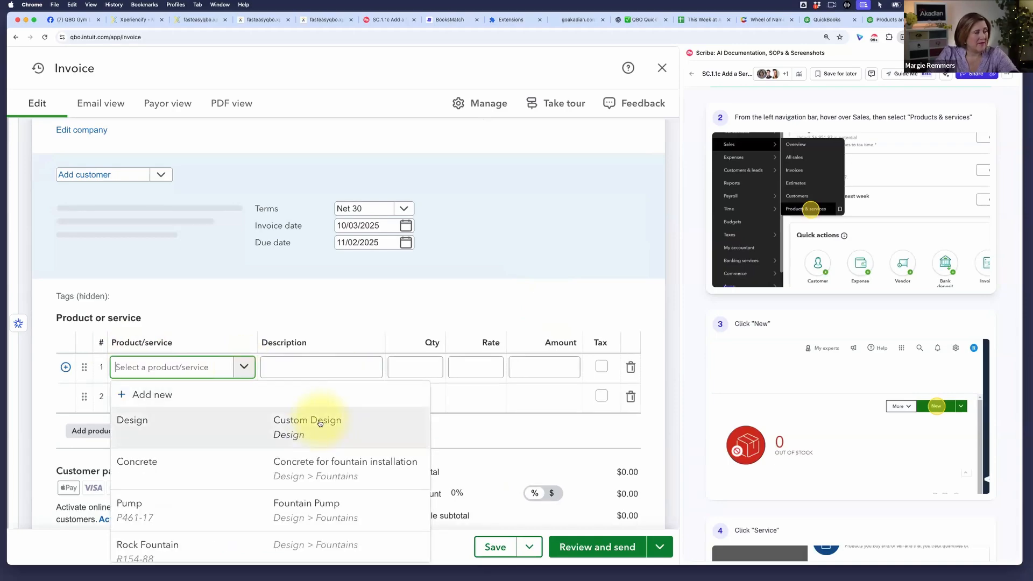
{"action": "scroll", "coordinate": [320, 423], "scroll_direction": "down", "scroll_amount": 5}
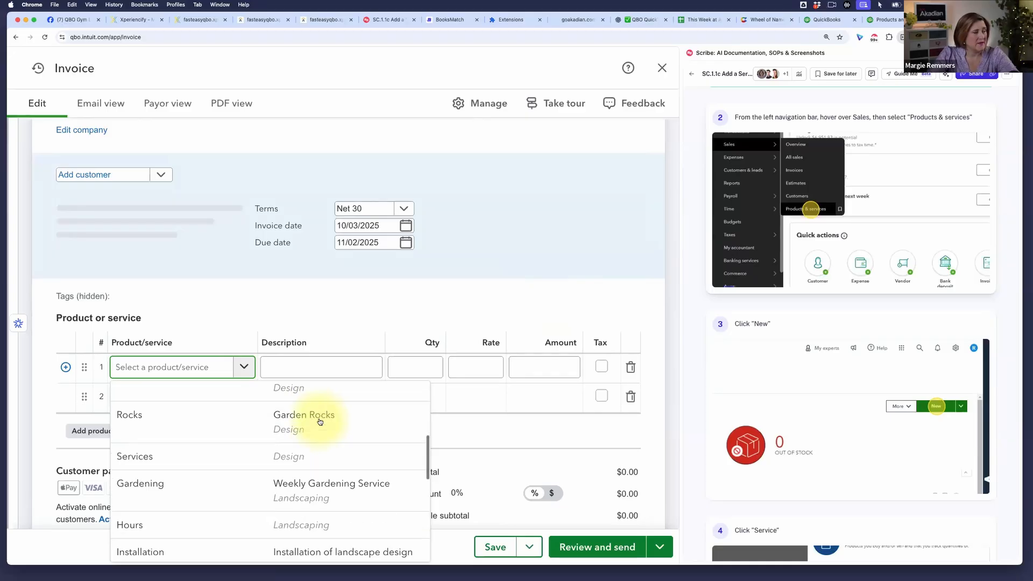
{"action": "scroll", "coordinate": [320, 422], "scroll_direction": "down", "scroll_amount": 5}
{"action": "scroll", "coordinate": [320, 423], "scroll_direction": "up", "scroll_amount": 7}
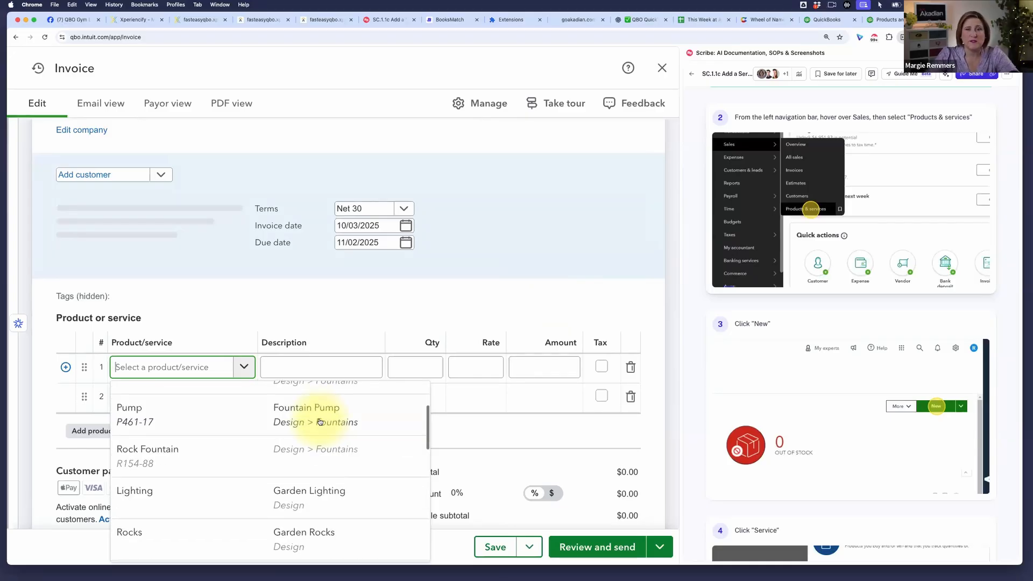
{"action": "scroll", "coordinate": [320, 422], "scroll_direction": "up", "scroll_amount": 3}
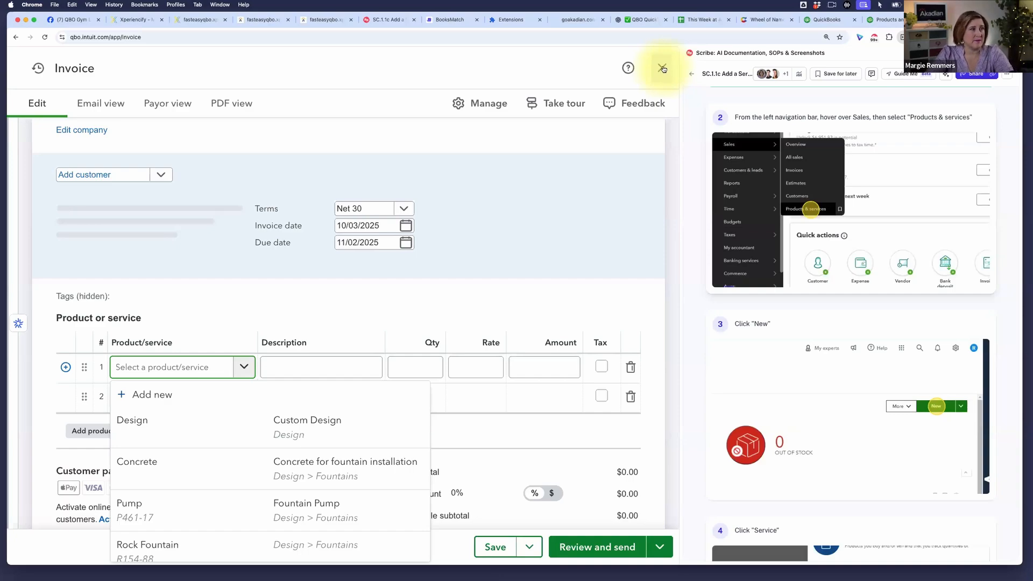
Return to the Products and Services tab and start a new item of type Service, with the guide at exercise step 5
{"action": "left_click", "coordinate": [889, 20]}
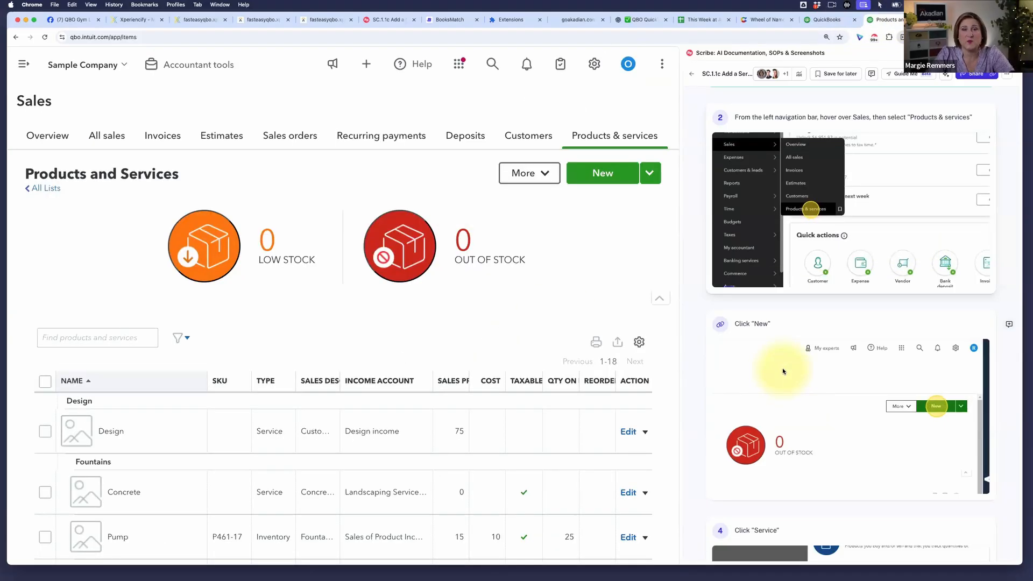
{"action": "scroll", "coordinate": [784, 369], "scroll_direction": "down", "scroll_amount": 1}
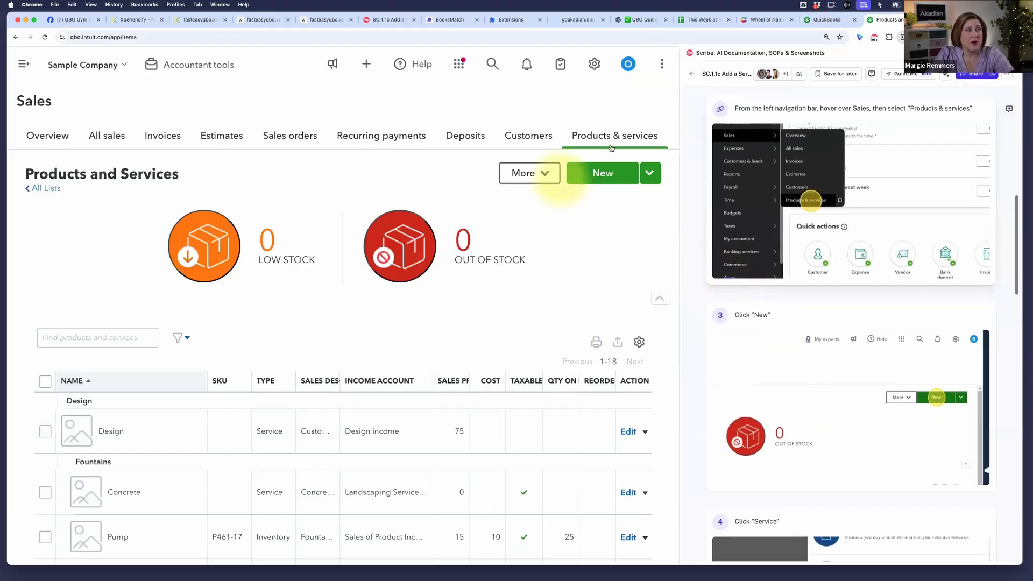
{"action": "left_click", "coordinate": [610, 174]}
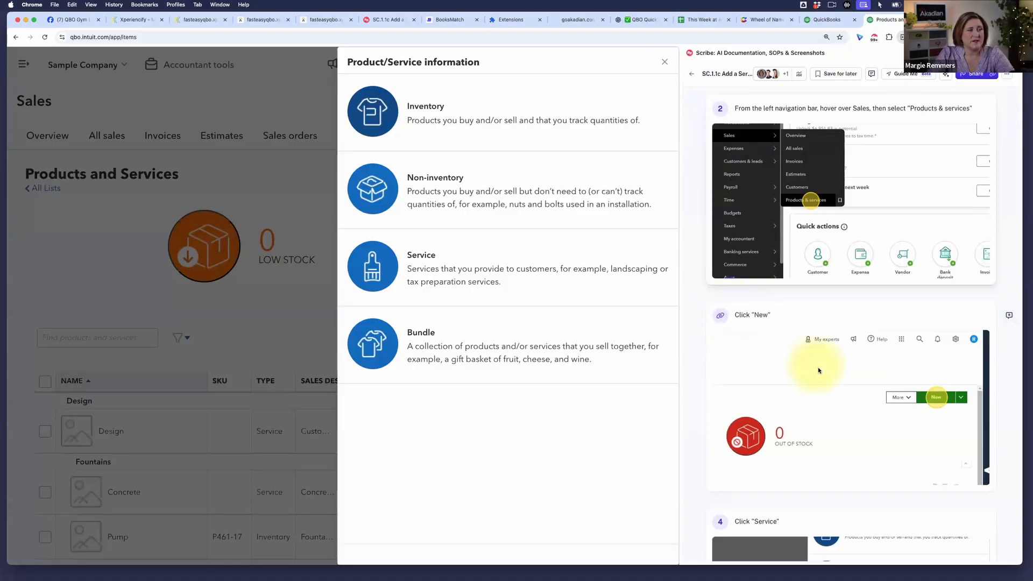
{"action": "scroll", "coordinate": [818, 367], "scroll_direction": "down", "scroll_amount": 7}
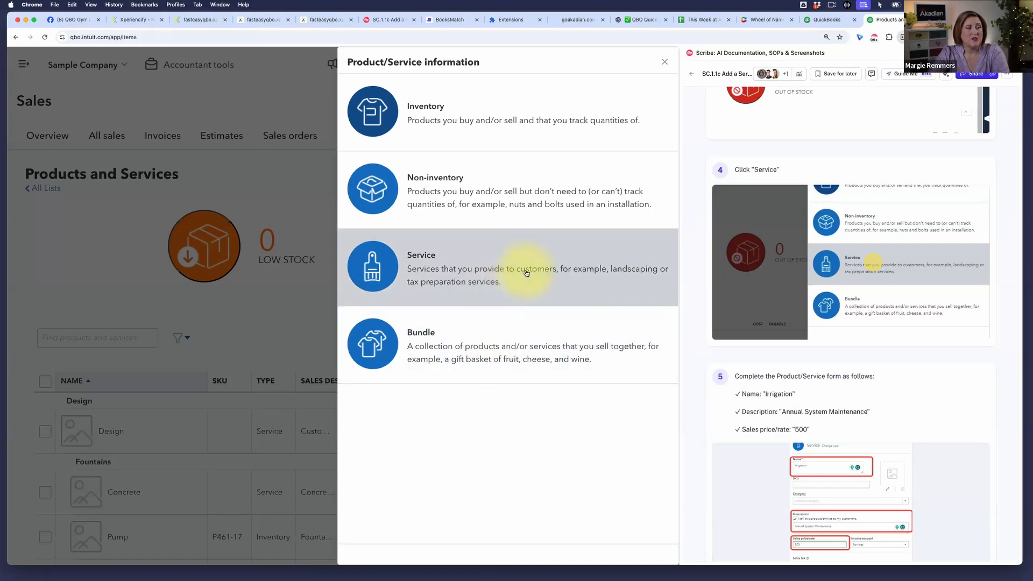
{"action": "left_click", "coordinate": [555, 275]}
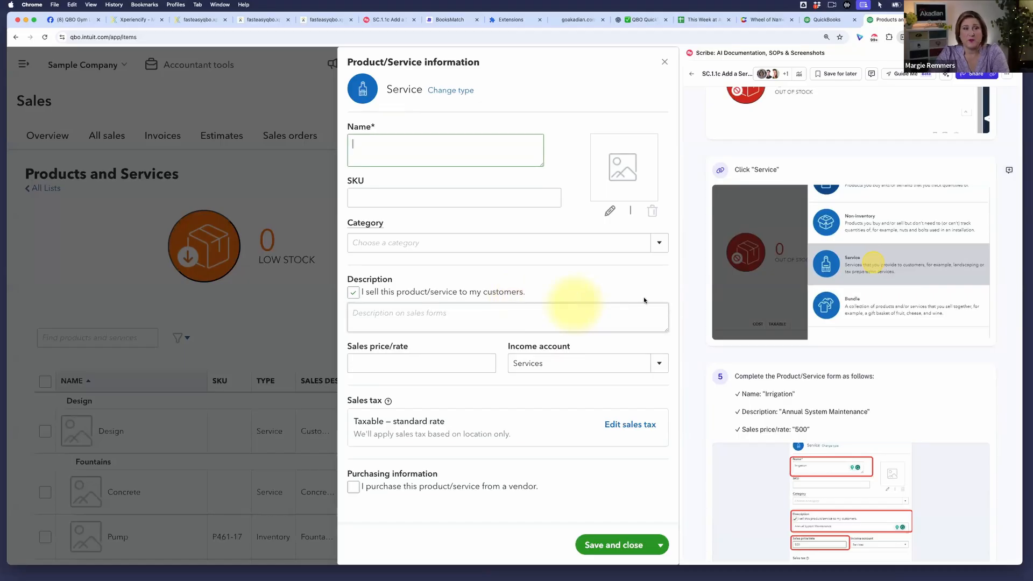
{"action": "scroll", "coordinate": [903, 406], "scroll_direction": "down", "scroll_amount": 5}
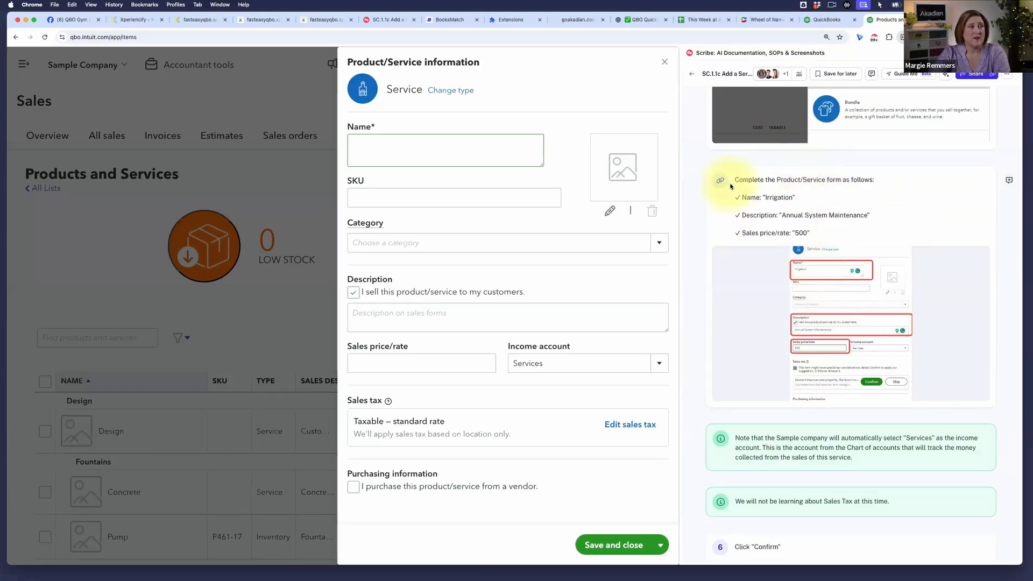
Name the new service Irrigation and enter Annual System Maintenance as its sales description, copying both texts from the guide
{"action": "double_click", "coordinate": [778, 198]}
{"action": "key", "text": "super+c"}
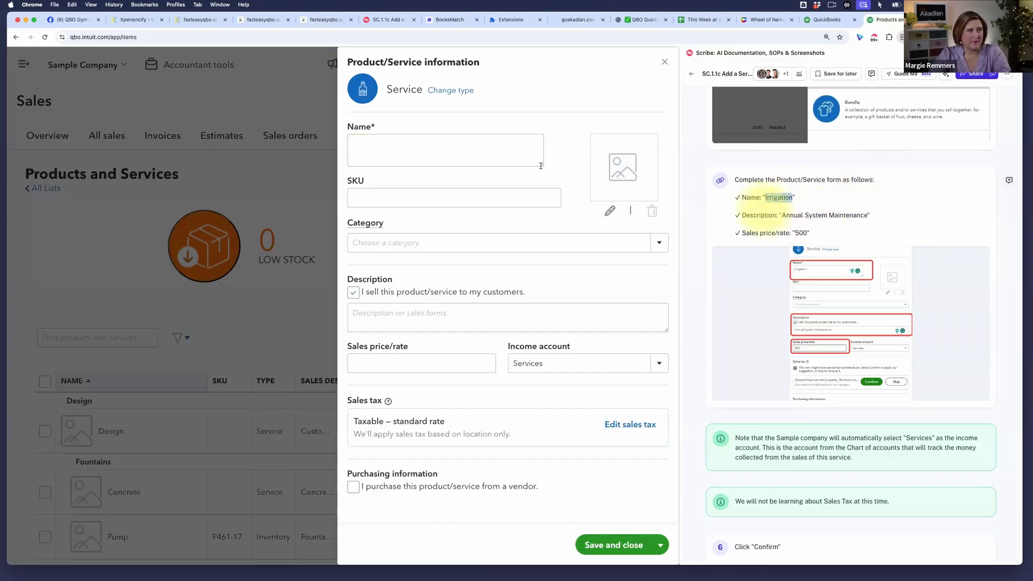
{"action": "left_click", "coordinate": [438, 153]}
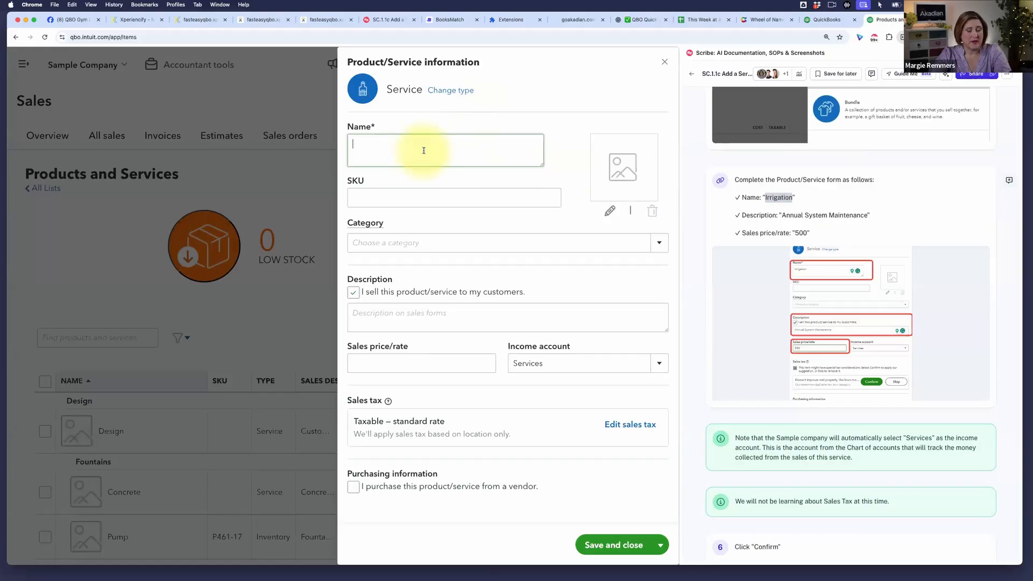
{"action": "key", "text": "super+v"}
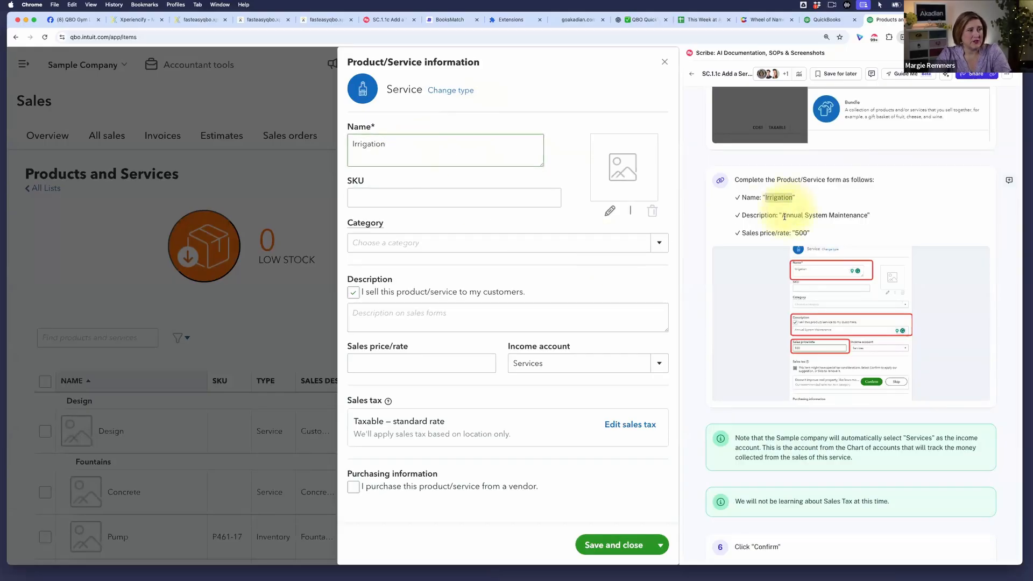
{"action": "left_click_drag", "start_coordinate": [781, 214], "coordinate": [868, 216]}
{"action": "key", "text": "super+c"}
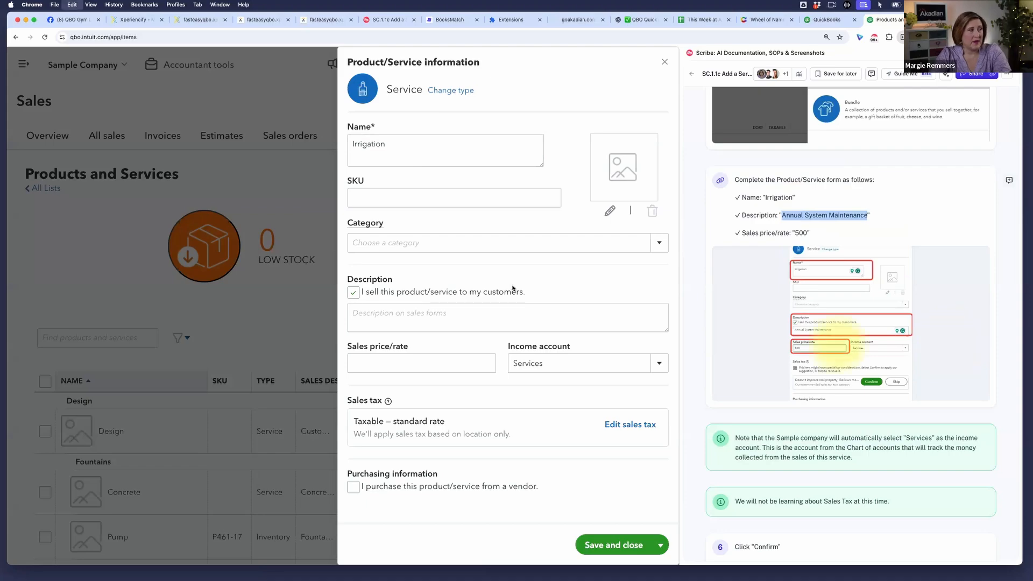
{"action": "left_click", "coordinate": [387, 315]}
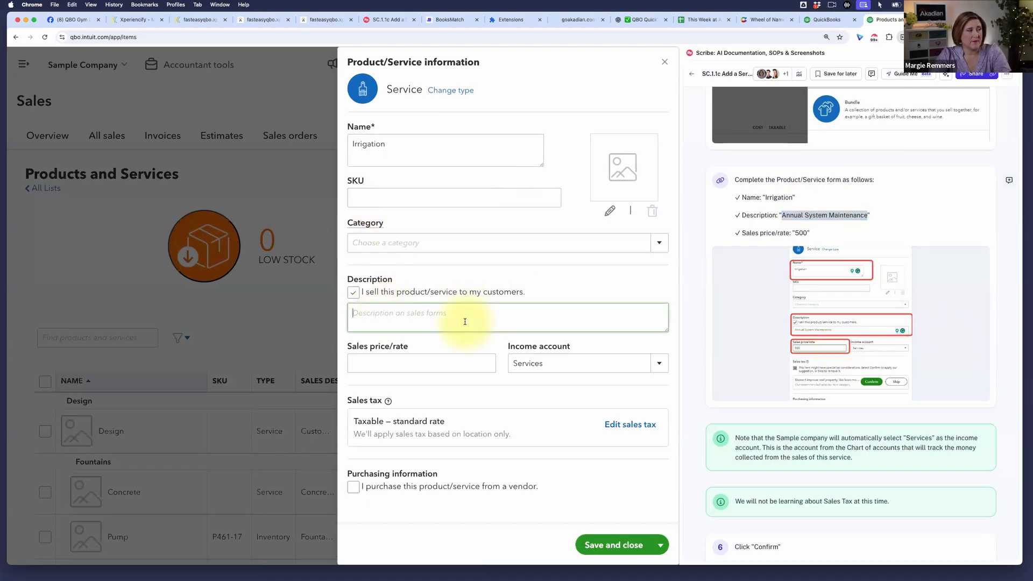
{"action": "key", "text": "super+v"}
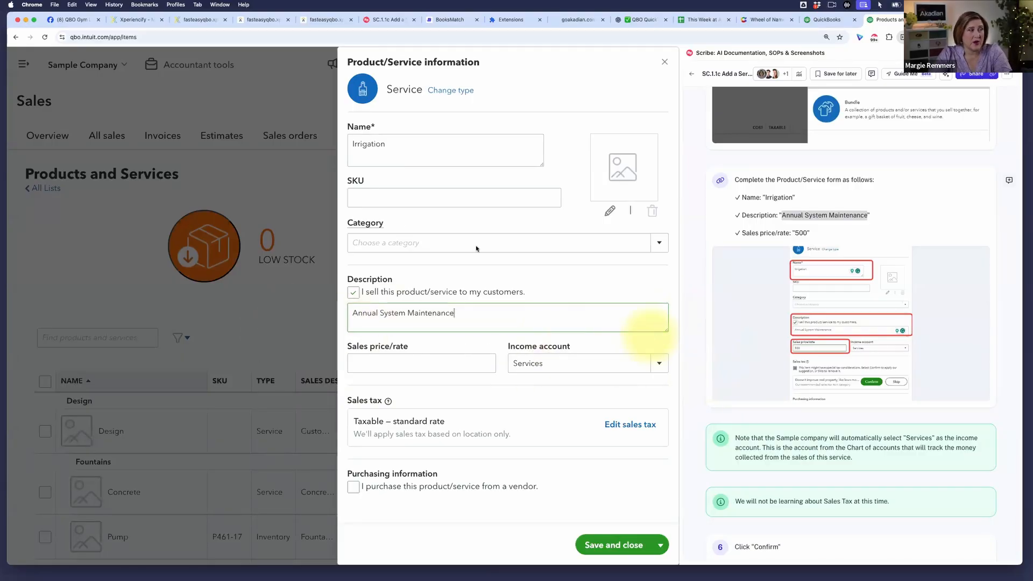
Check the guide's note about the income account and set the Irrigation service's sales price/rate to 500
{"action": "scroll", "coordinate": [440, 301], "scroll_direction": "down", "scroll_amount": 1}
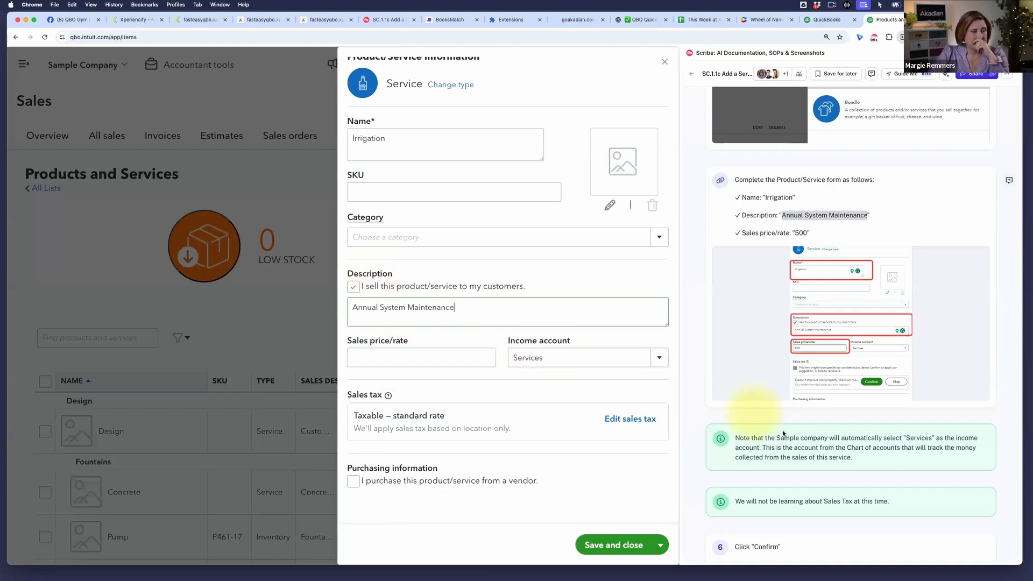
{"action": "scroll", "coordinate": [805, 399], "scroll_direction": "down", "scroll_amount": 3}
{"action": "scroll", "coordinate": [805, 399], "scroll_direction": "down", "scroll_amount": 4}
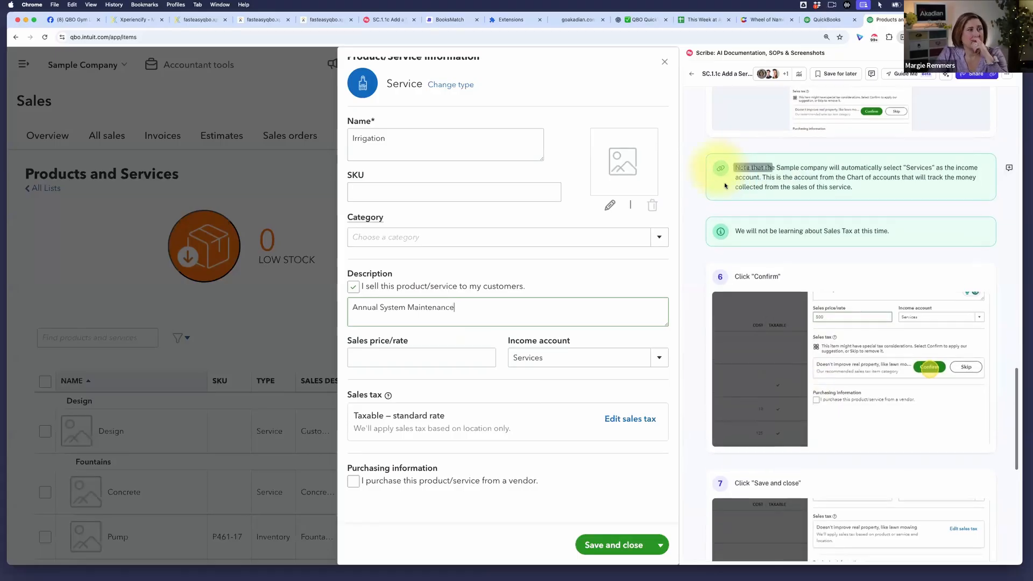
{"action": "scroll", "coordinate": [718, 171], "scroll_direction": "up", "scroll_amount": 1}
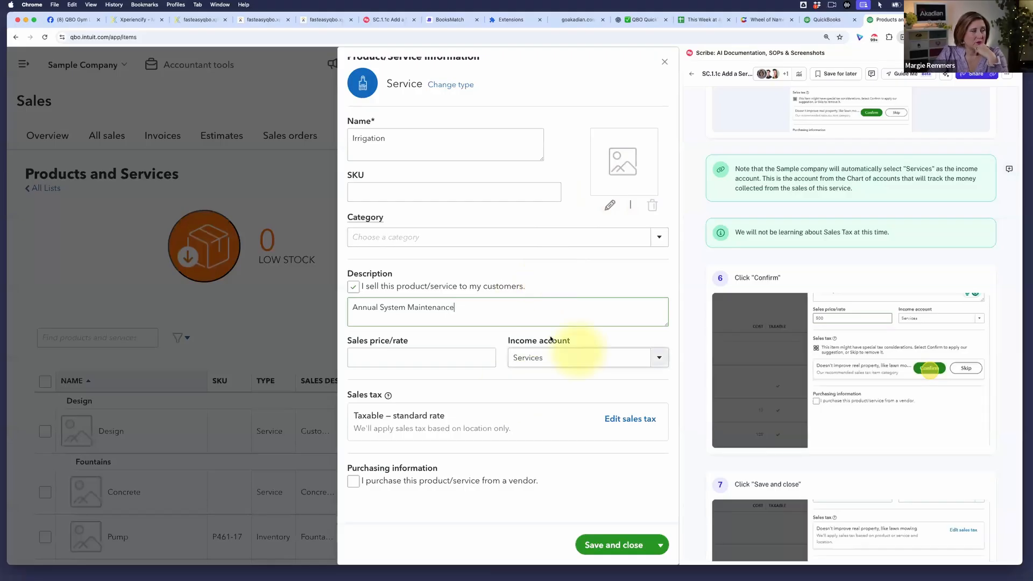
{"action": "scroll", "coordinate": [783, 239], "scroll_direction": "up", "scroll_amount": 2}
{"action": "scroll", "coordinate": [785, 245], "scroll_direction": "up", "scroll_amount": 3}
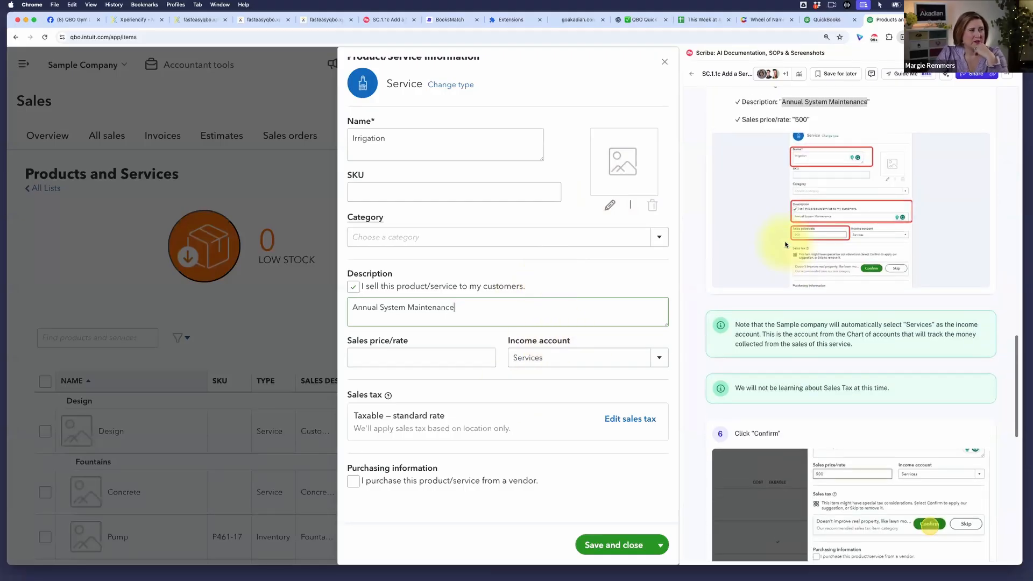
{"action": "scroll", "coordinate": [785, 237], "scroll_direction": "down", "scroll_amount": 2}
{"action": "scroll", "coordinate": [777, 246], "scroll_direction": "up", "scroll_amount": 4}
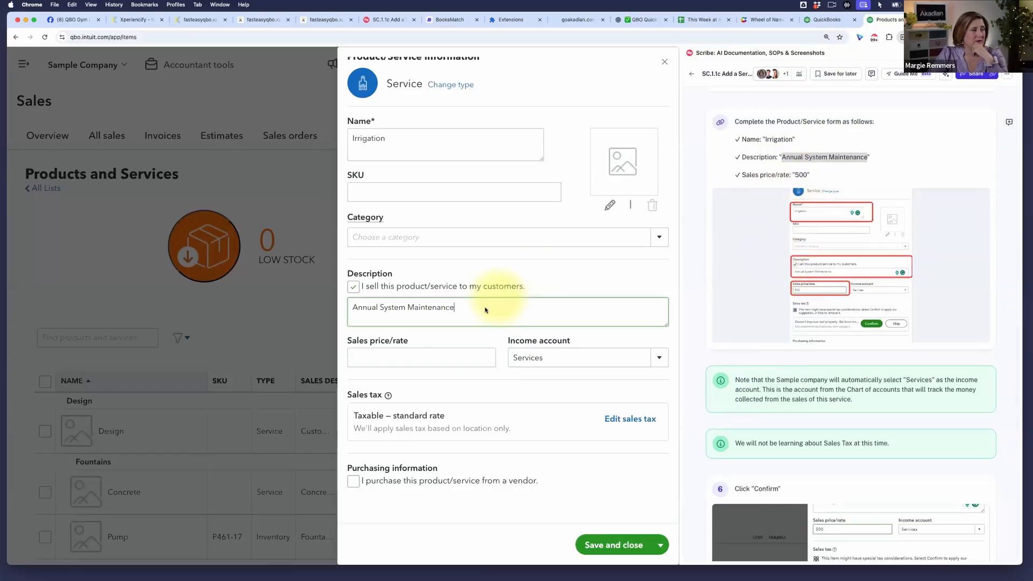
{"action": "left_click", "coordinate": [381, 358]}
{"action": "type", "text": "500"}
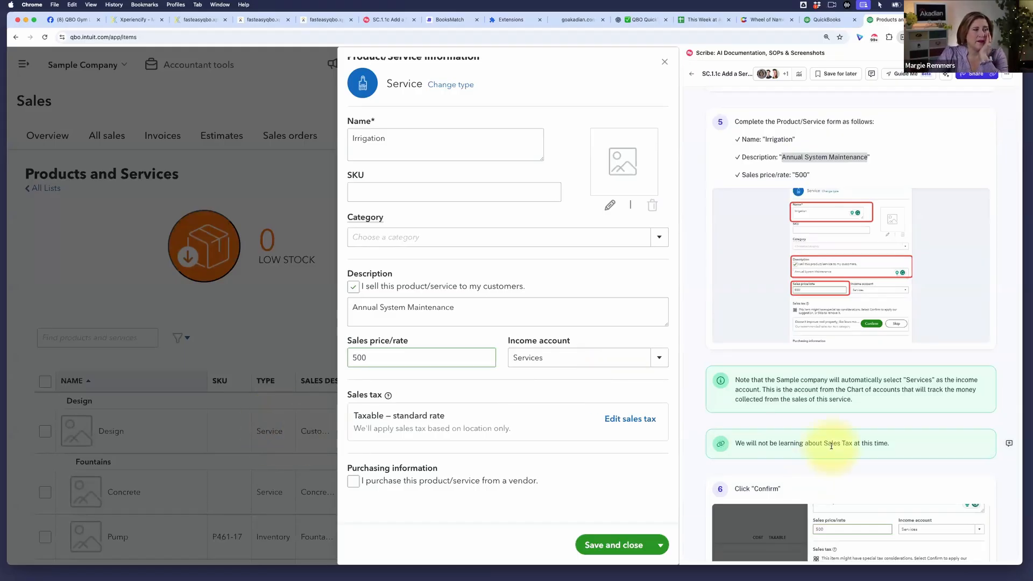
Compare the guide's sales tax note and its Confirm step with the Sales tax section of the service form
{"action": "scroll", "coordinate": [831, 446], "scroll_direction": "down", "scroll_amount": 3}
{"action": "scroll", "coordinate": [833, 446], "scroll_direction": "down", "scroll_amount": 2}
{"action": "scroll", "coordinate": [835, 445], "scroll_direction": "up", "scroll_amount": 1}
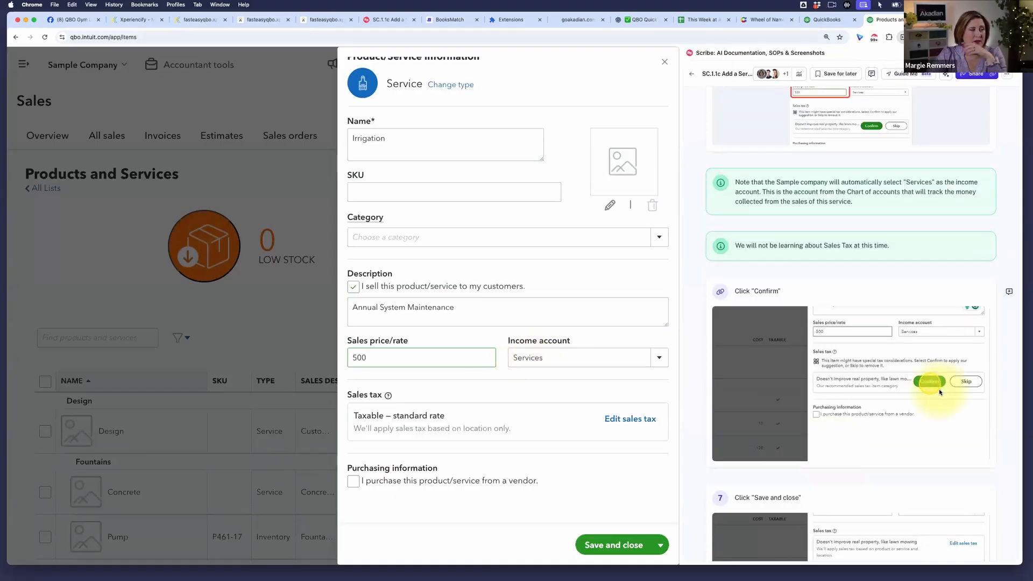
{"action": "scroll", "coordinate": [940, 394], "scroll_direction": "down", "scroll_amount": 1}
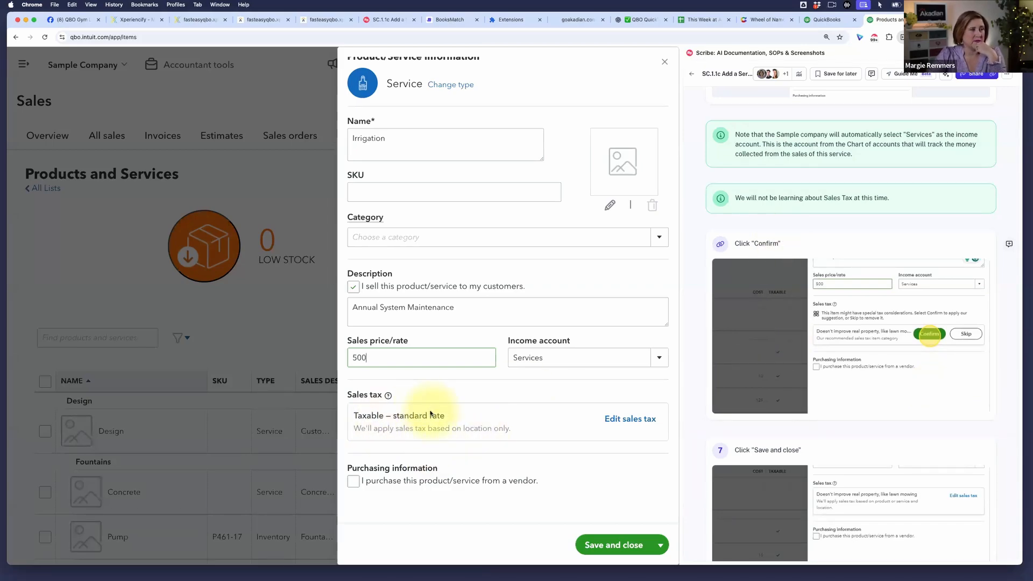
{"action": "scroll", "coordinate": [821, 383], "scroll_direction": "down", "scroll_amount": 1}
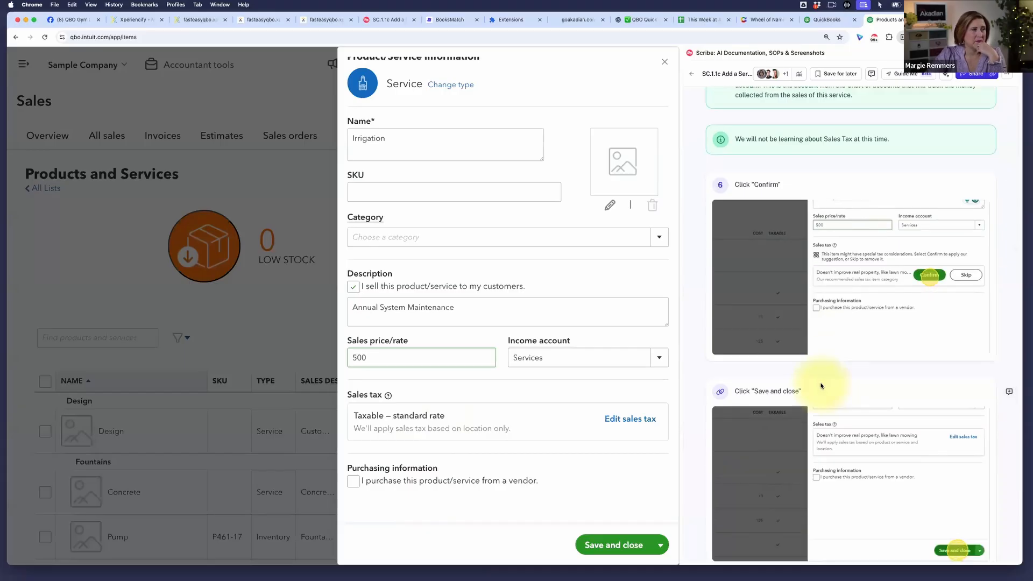
{"action": "scroll", "coordinate": [821, 385], "scroll_direction": "up", "scroll_amount": 2}
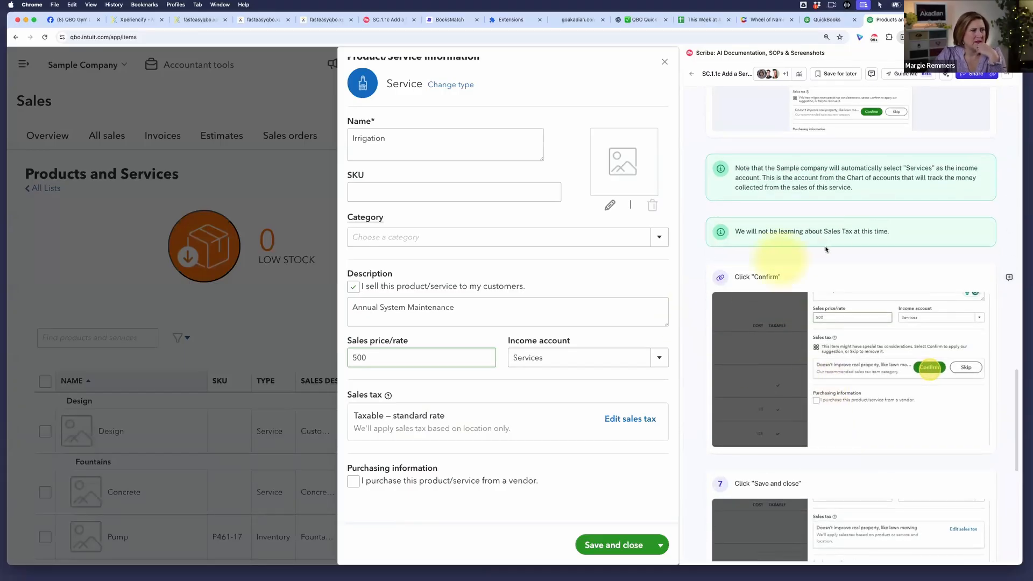
{"action": "scroll", "coordinate": [814, 372], "scroll_direction": "down", "scroll_amount": 1}
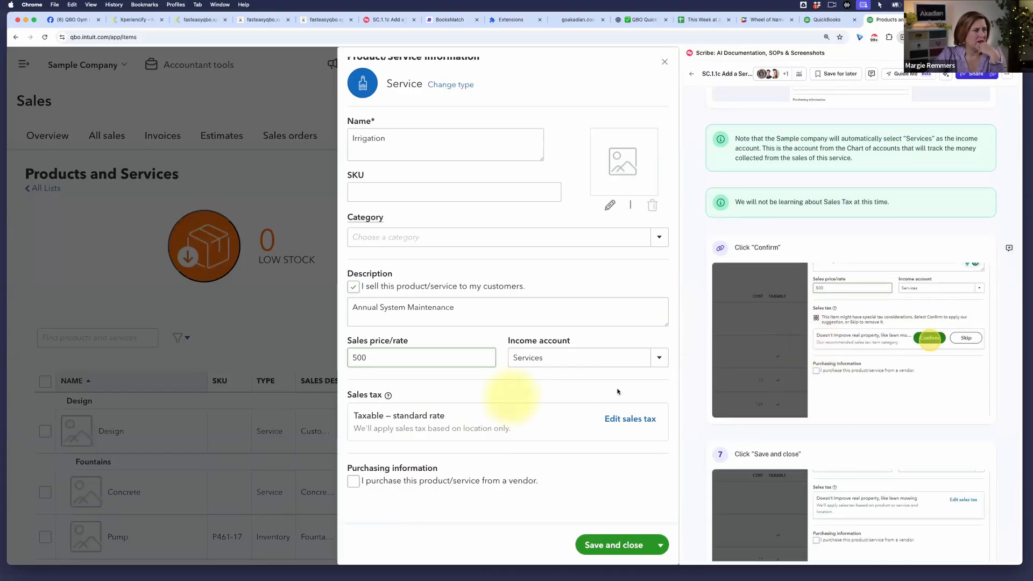
{"action": "scroll", "coordinate": [853, 405], "scroll_direction": "down", "scroll_amount": 2}
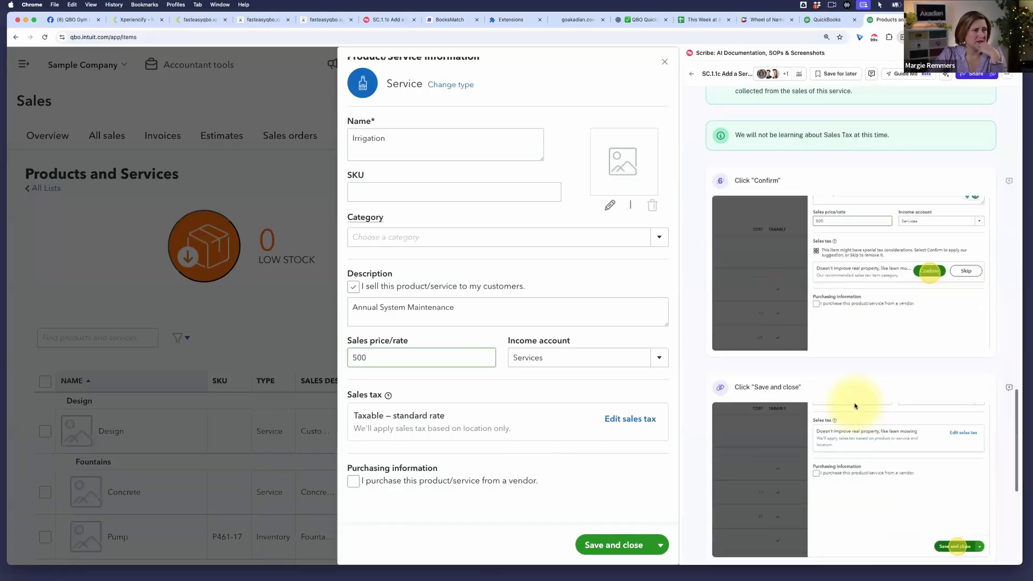
{"action": "scroll", "coordinate": [863, 390], "scroll_direction": "up", "scroll_amount": 4}
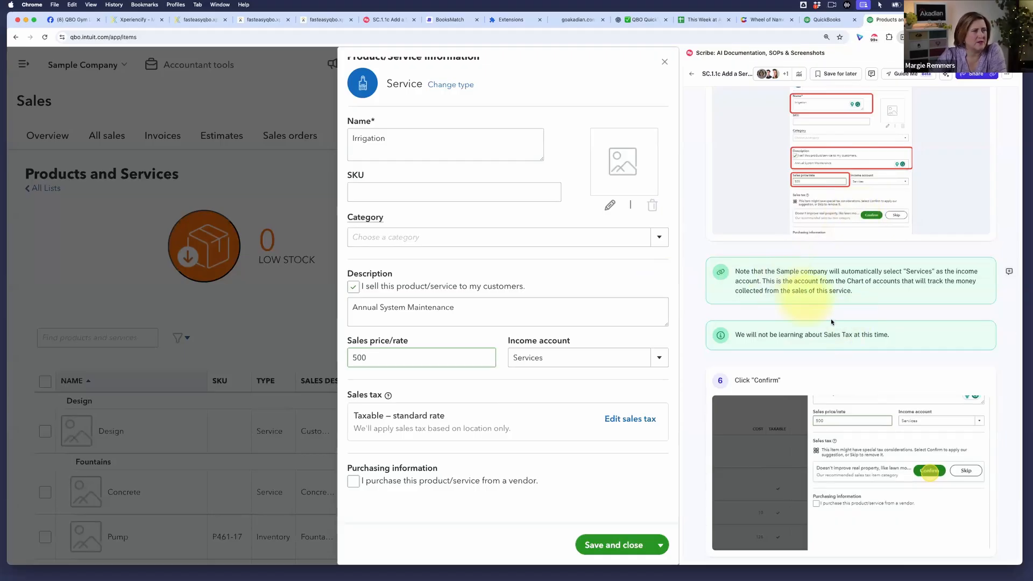
{"action": "scroll", "coordinate": [831, 319], "scroll_direction": "down", "scroll_amount": 1}
{"action": "scroll", "coordinate": [531, 457], "scroll_direction": "up", "scroll_amount": 1}
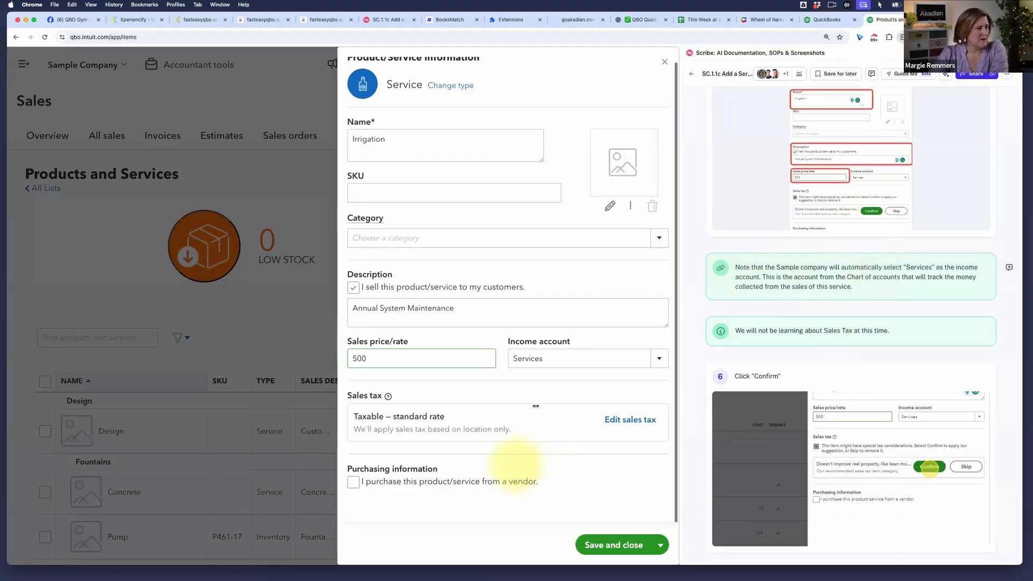
{"action": "scroll", "coordinate": [821, 242], "scroll_direction": "down", "scroll_amount": 1}
{"action": "scroll", "coordinate": [821, 243], "scroll_direction": "up", "scroll_amount": 3}
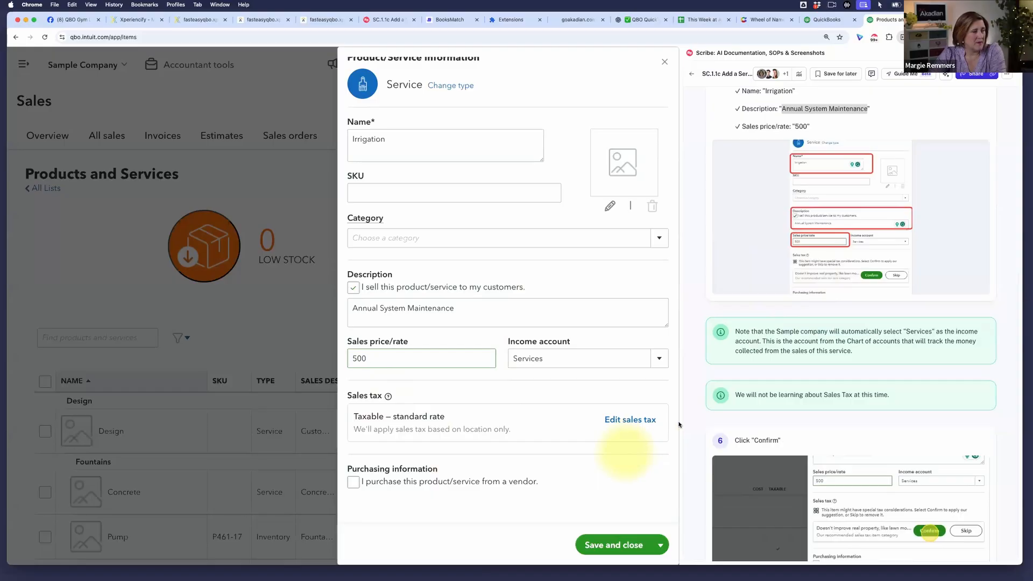
Save the Irrigation service and close its form as in guide step 7, moving on to the guide's closing notes
{"action": "scroll", "coordinate": [854, 337], "scroll_direction": "down", "scroll_amount": 5}
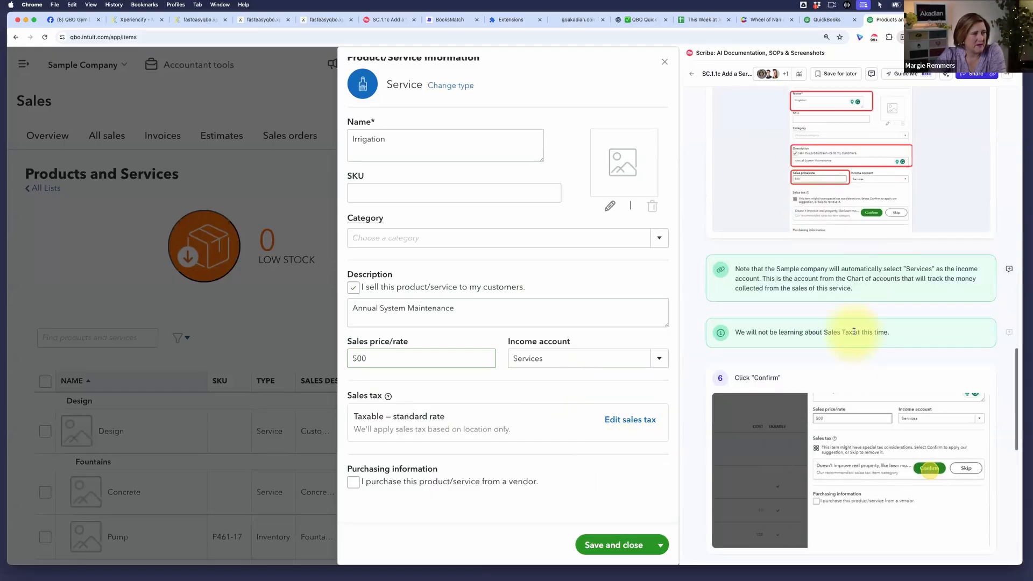
{"action": "scroll", "coordinate": [901, 437], "scroll_direction": "down", "scroll_amount": 2}
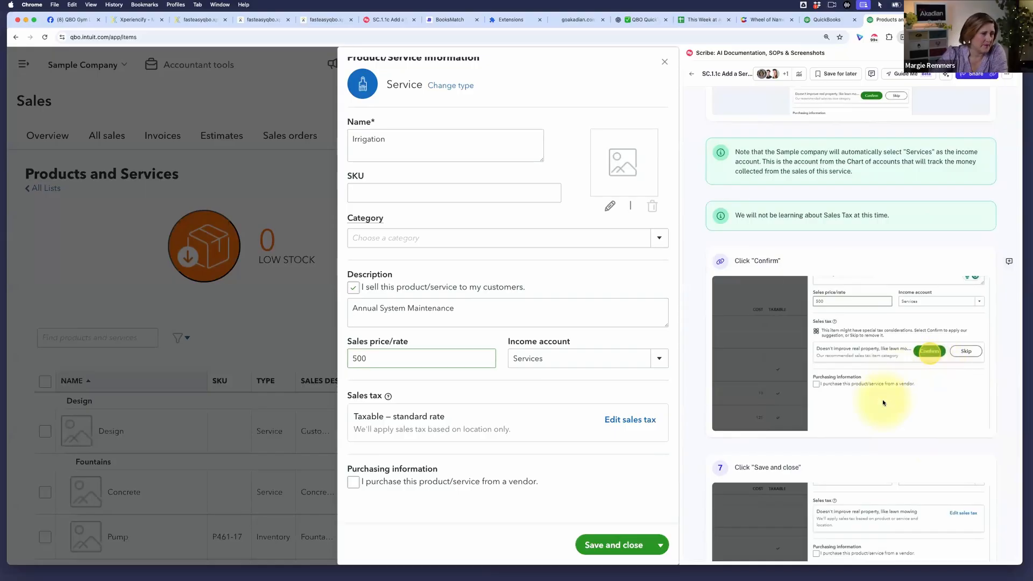
{"action": "scroll", "coordinate": [883, 399], "scroll_direction": "down", "scroll_amount": 6}
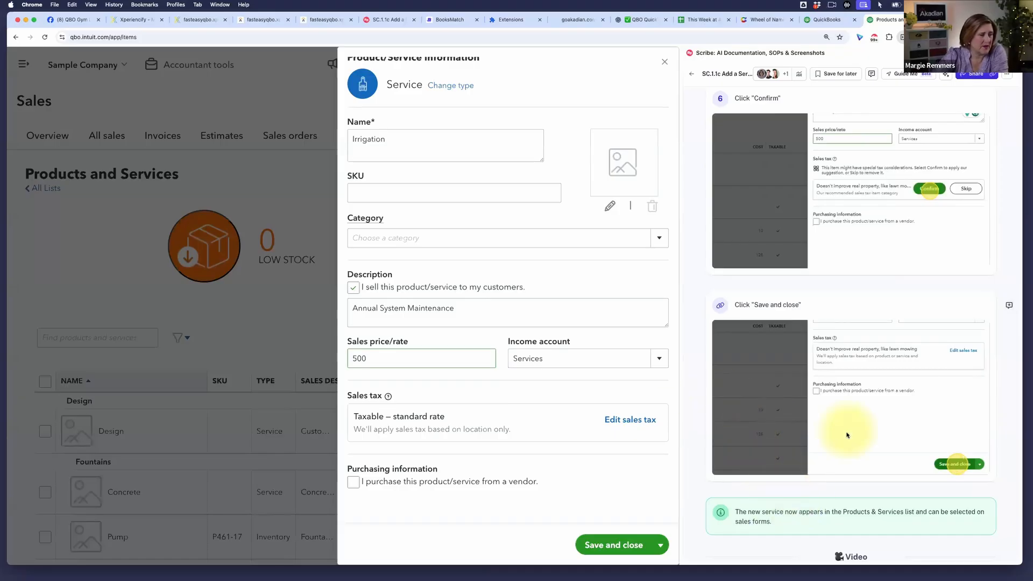
{"action": "left_click", "coordinate": [614, 547]}
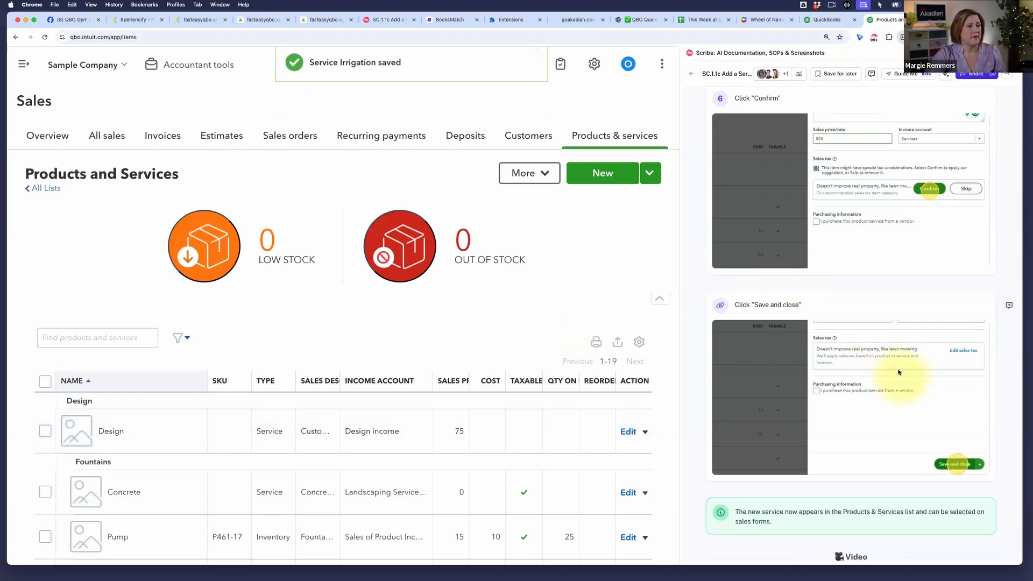
{"action": "scroll", "coordinate": [899, 345], "scroll_direction": "down", "scroll_amount": 3}
{"action": "scroll", "coordinate": [903, 296], "scroll_direction": "down", "scroll_amount": 3}
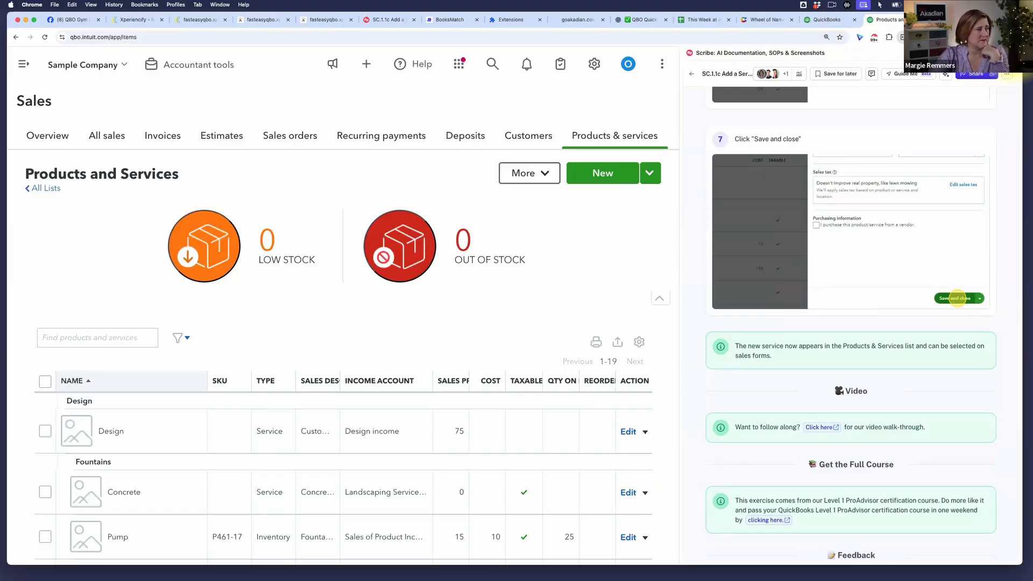
With the guide panel closed and the navigation menu expanded, find the Irrigation service in the Products and Services list
{"action": "left_click", "coordinate": [1007, 75]}
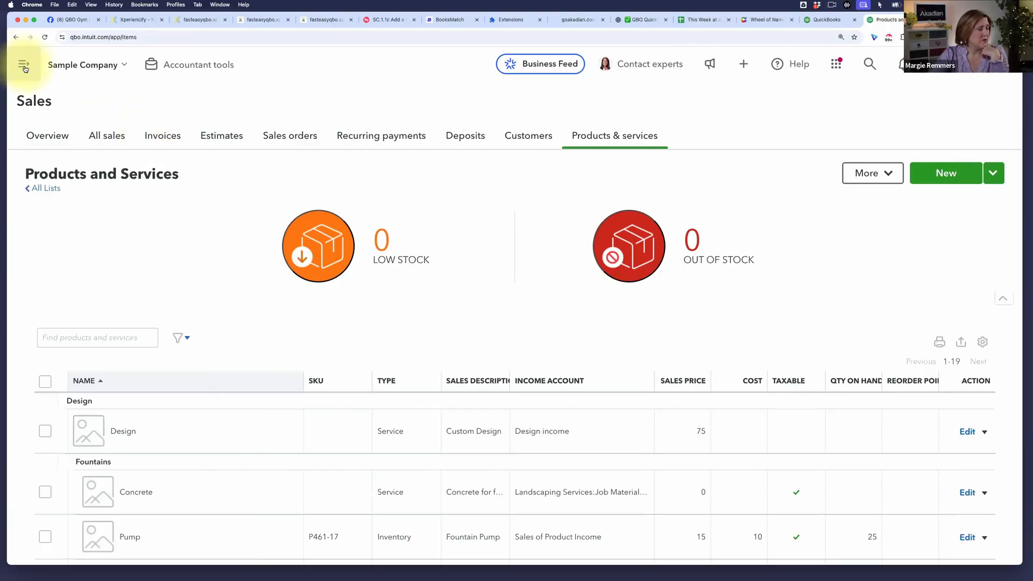
{"action": "left_click", "coordinate": [24, 66]}
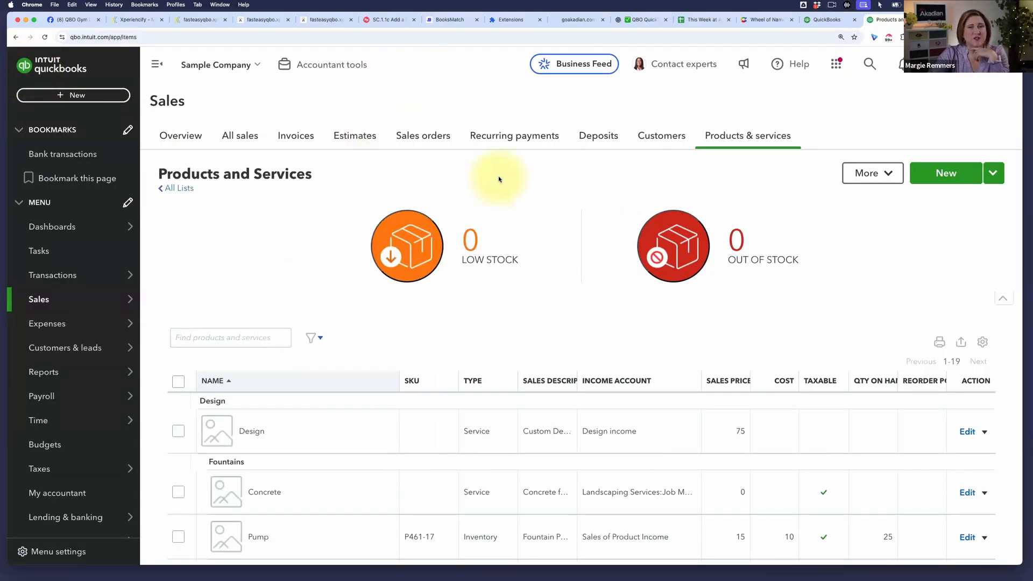
{"action": "scroll", "coordinate": [463, 359], "scroll_direction": "down", "scroll_amount": 5}
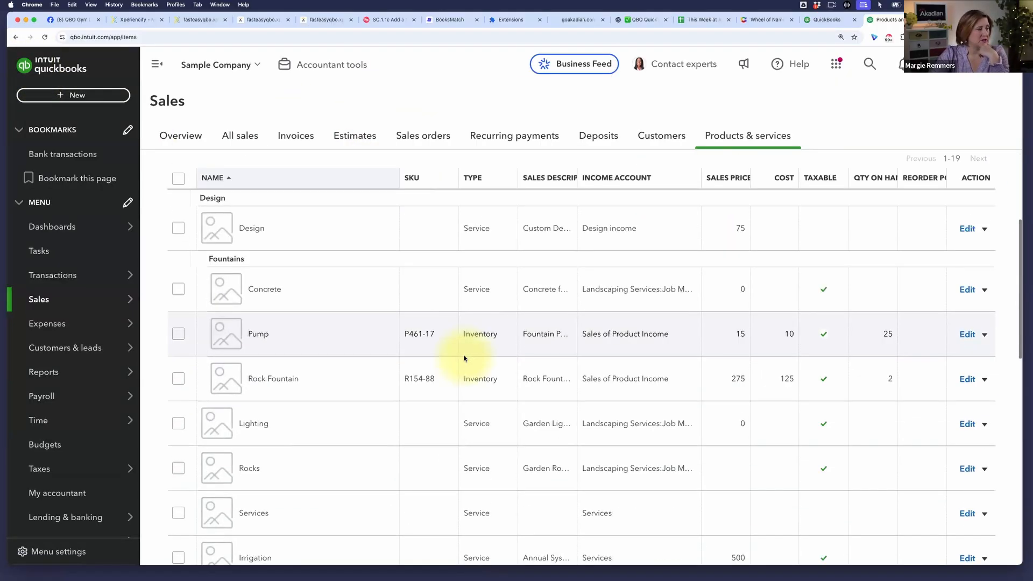
{"action": "scroll", "coordinate": [465, 358], "scroll_direction": "down", "scroll_amount": 2}
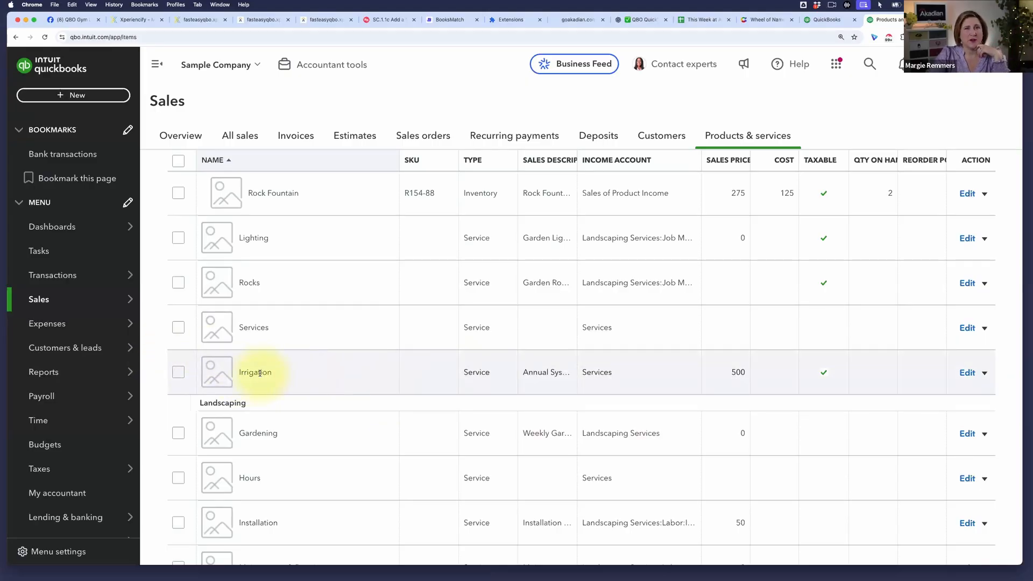
Start a new invoice and choose Rondonuwu Fruit and Vegi as its customer
{"action": "left_click", "coordinate": [72, 93]}
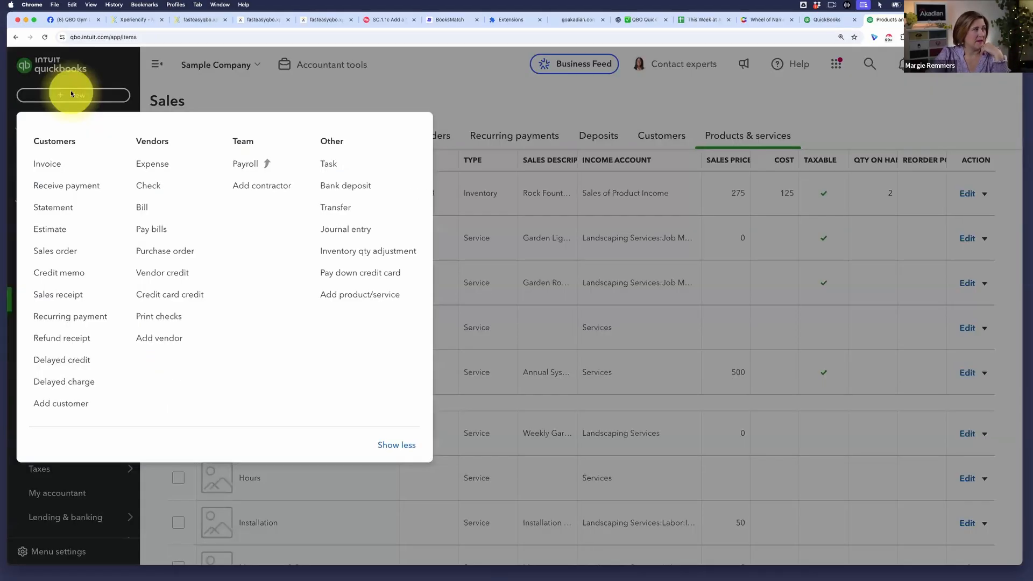
{"action": "left_click", "coordinate": [47, 164]}
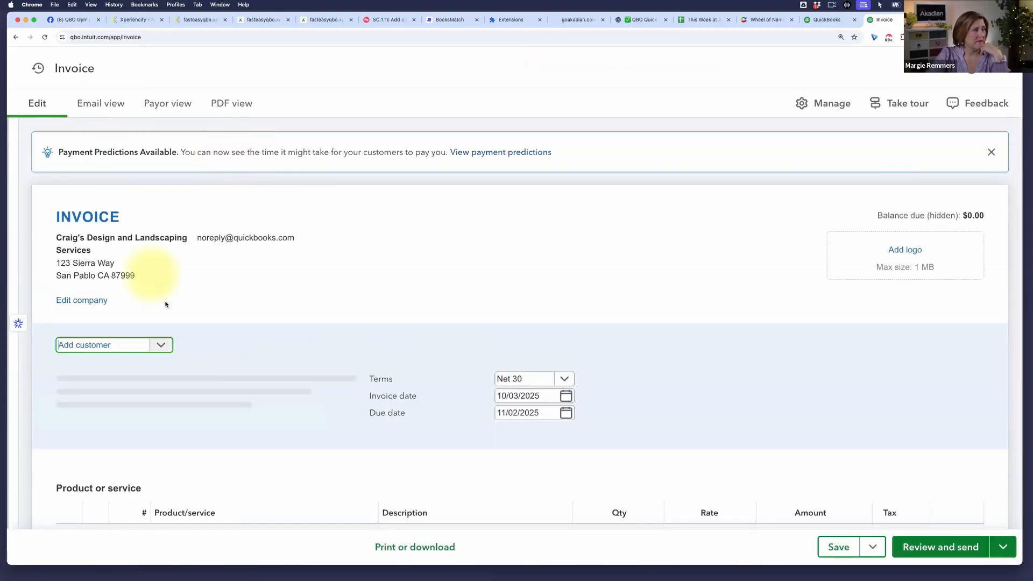
{"action": "left_click", "coordinate": [164, 346]}
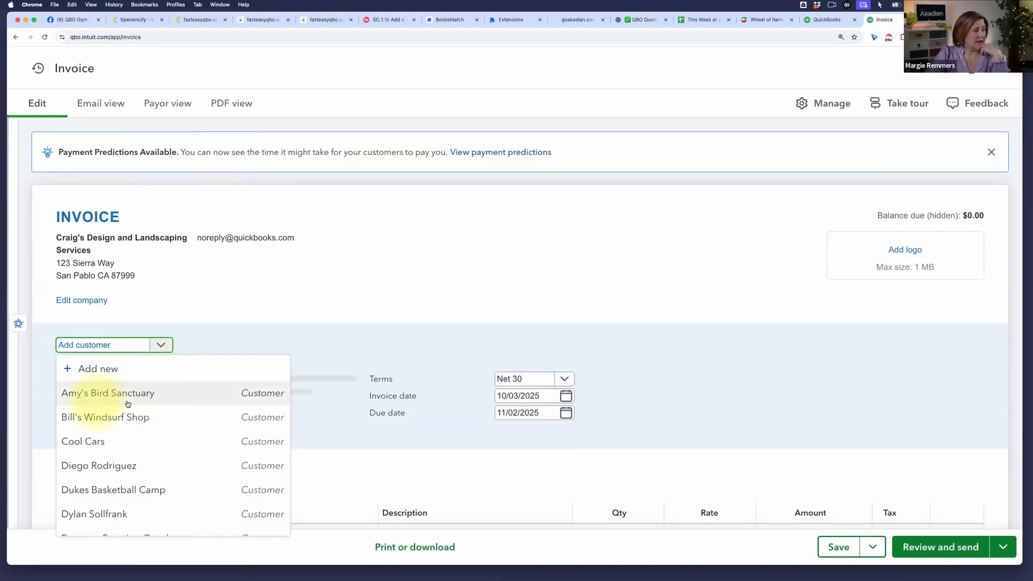
{"action": "scroll", "coordinate": [161, 456], "scroll_direction": "down", "scroll_amount": 5}
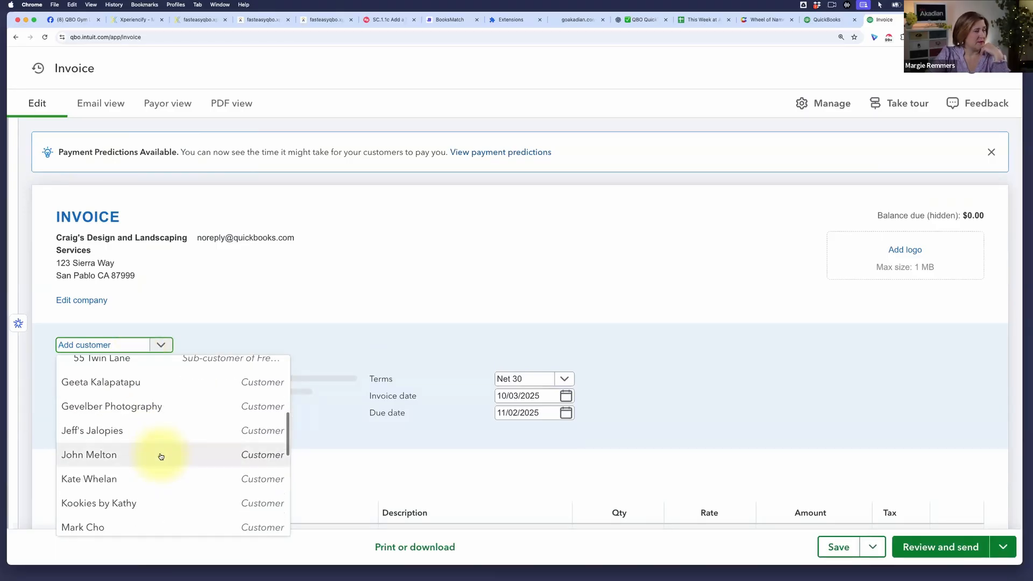
{"action": "scroll", "coordinate": [161, 456], "scroll_direction": "down", "scroll_amount": 6}
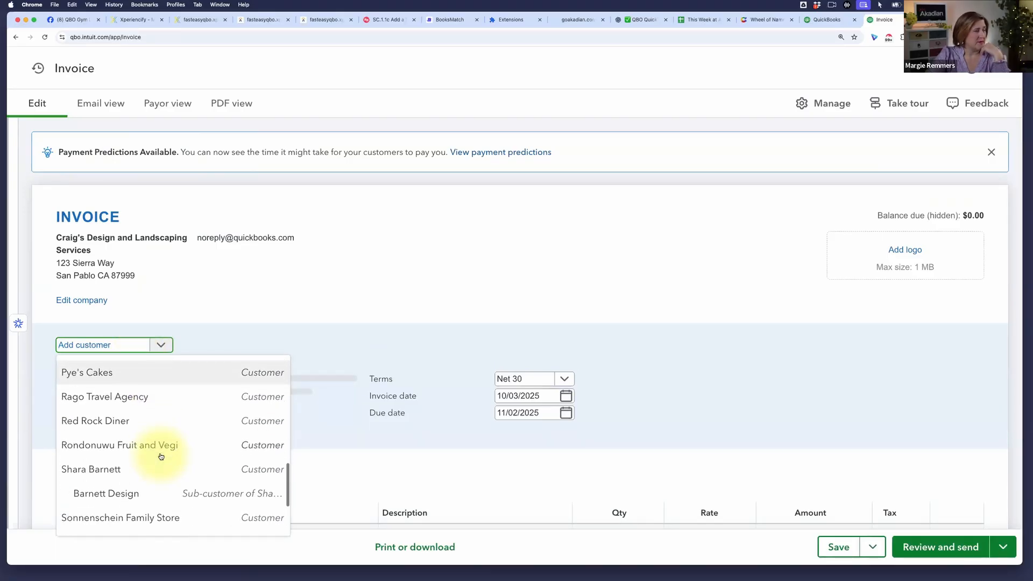
{"action": "scroll", "coordinate": [161, 456], "scroll_direction": "down", "scroll_amount": 1}
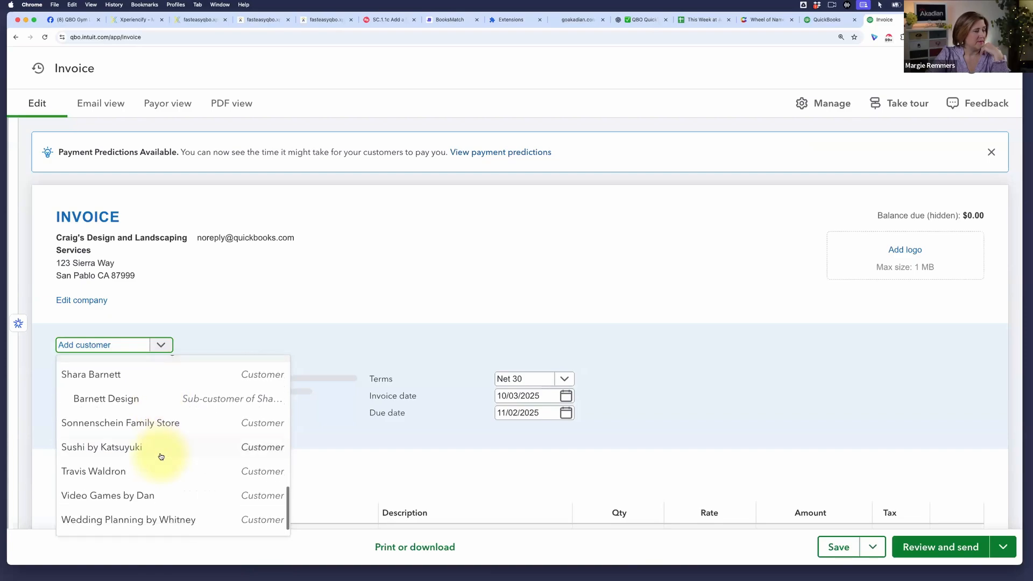
{"action": "scroll", "coordinate": [160, 457], "scroll_direction": "down", "scroll_amount": 1}
{"action": "scroll", "coordinate": [161, 456], "scroll_direction": "up", "scroll_amount": 3}
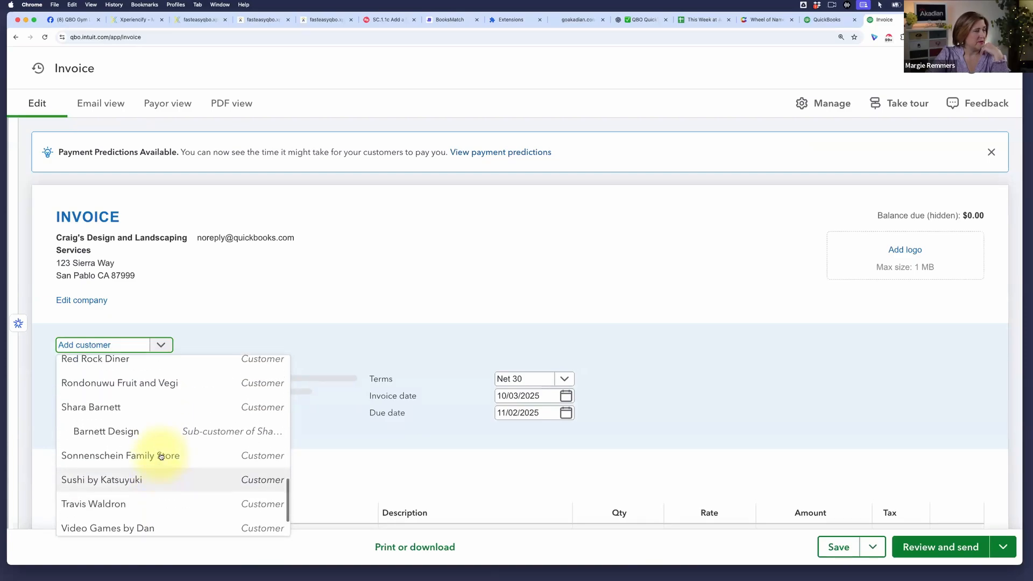
{"action": "scroll", "coordinate": [161, 457], "scroll_direction": "up", "scroll_amount": 3}
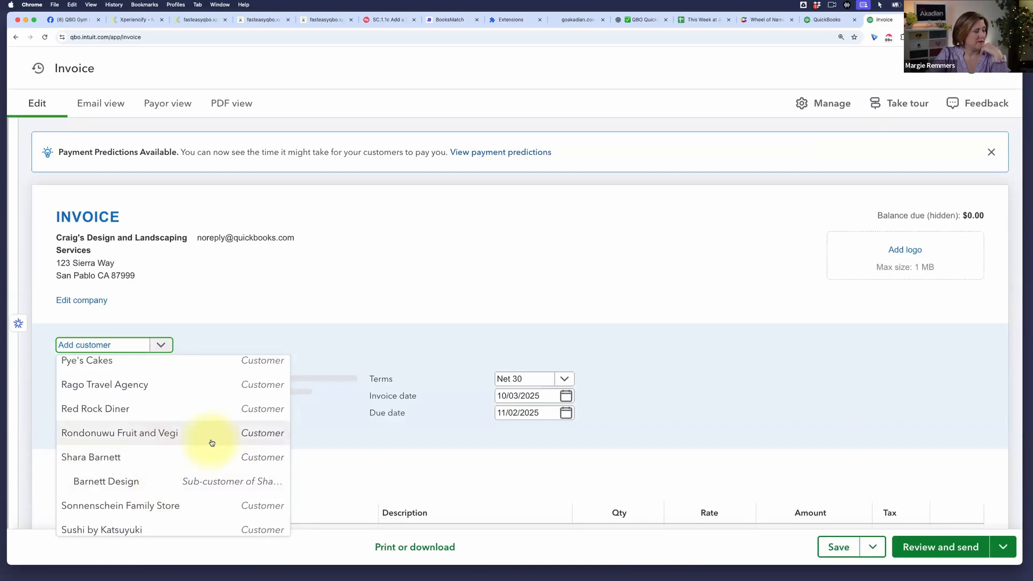
{"action": "left_click", "coordinate": [162, 433]}
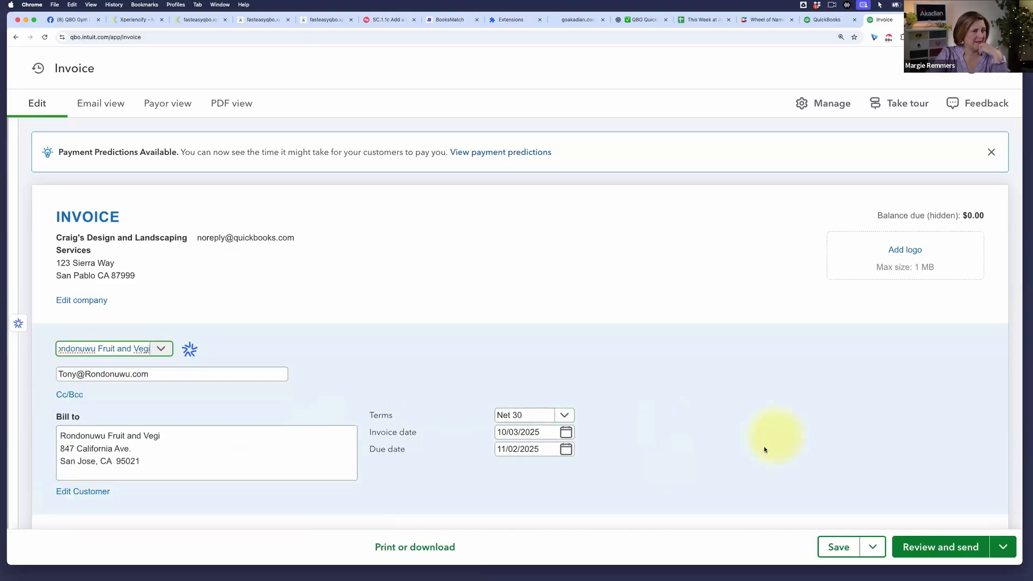
Add the Irrigation service as the first product/service line of the invoice
{"action": "scroll", "coordinate": [769, 448], "scroll_direction": "down", "scroll_amount": 10}
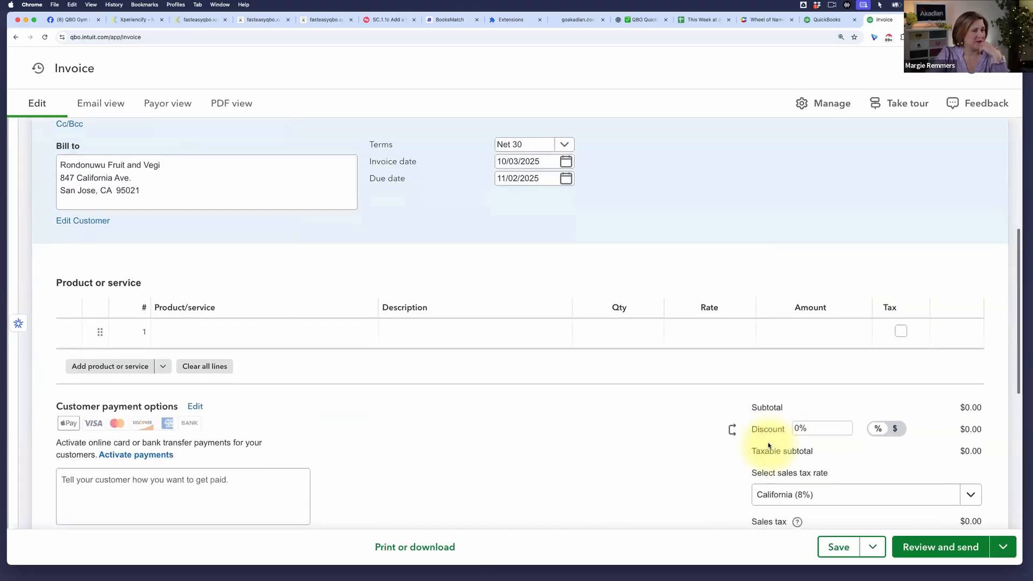
{"action": "left_click", "coordinate": [259, 300]}
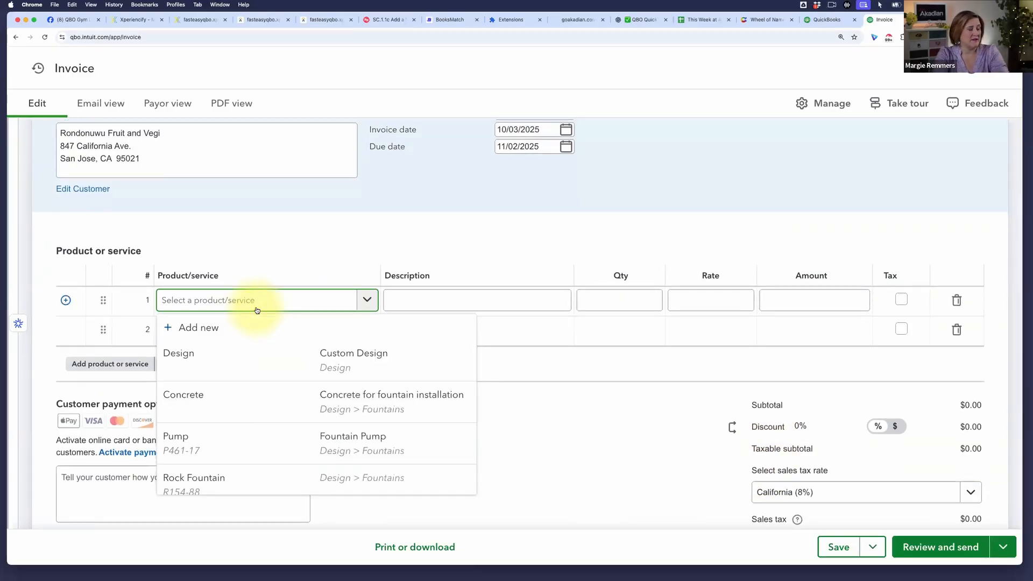
{"action": "type", "text": "irr"}
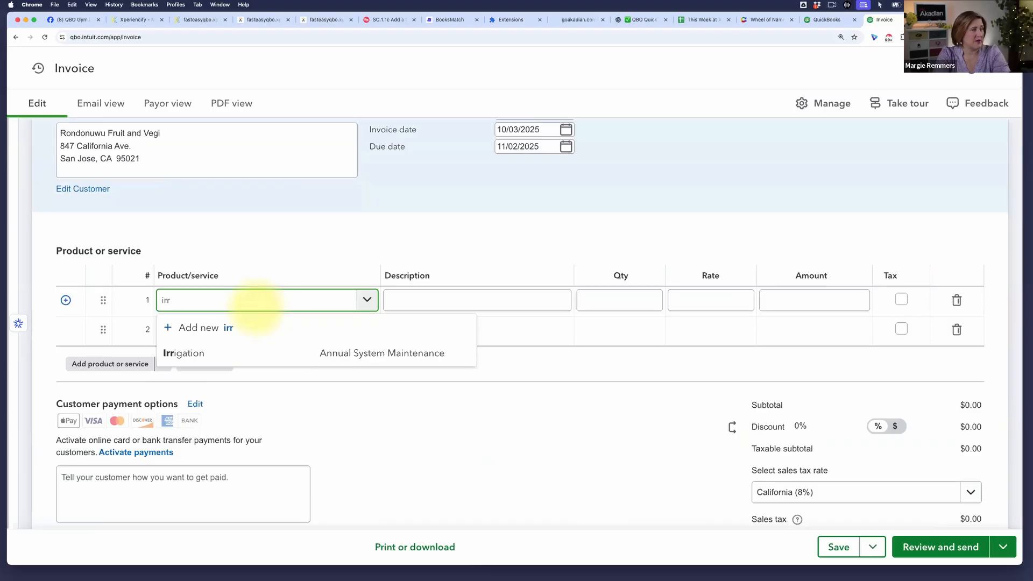
{"action": "scroll", "coordinate": [253, 301], "scroll_direction": "down", "scroll_amount": 1}
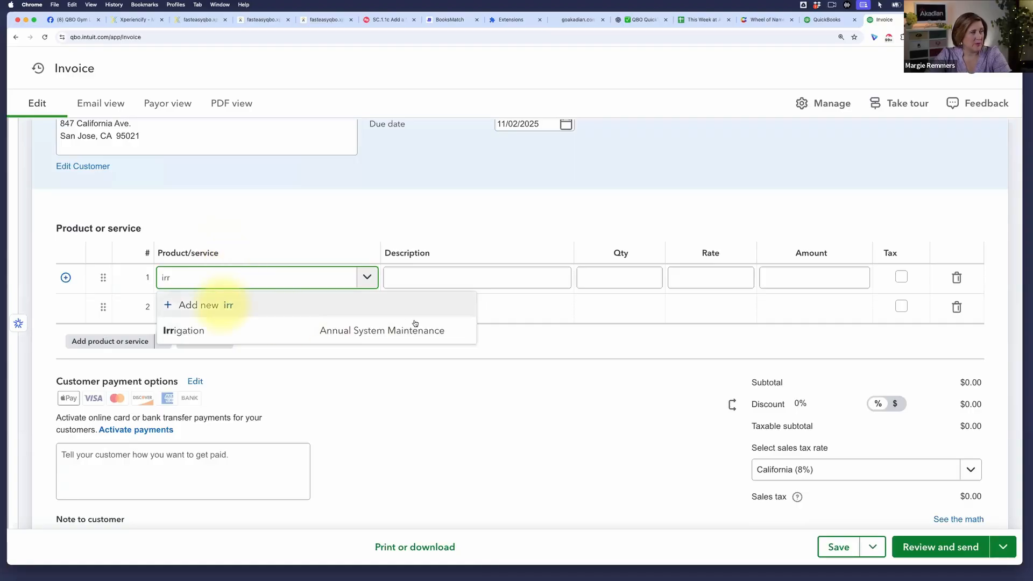
{"action": "left_click", "coordinate": [390, 331]}
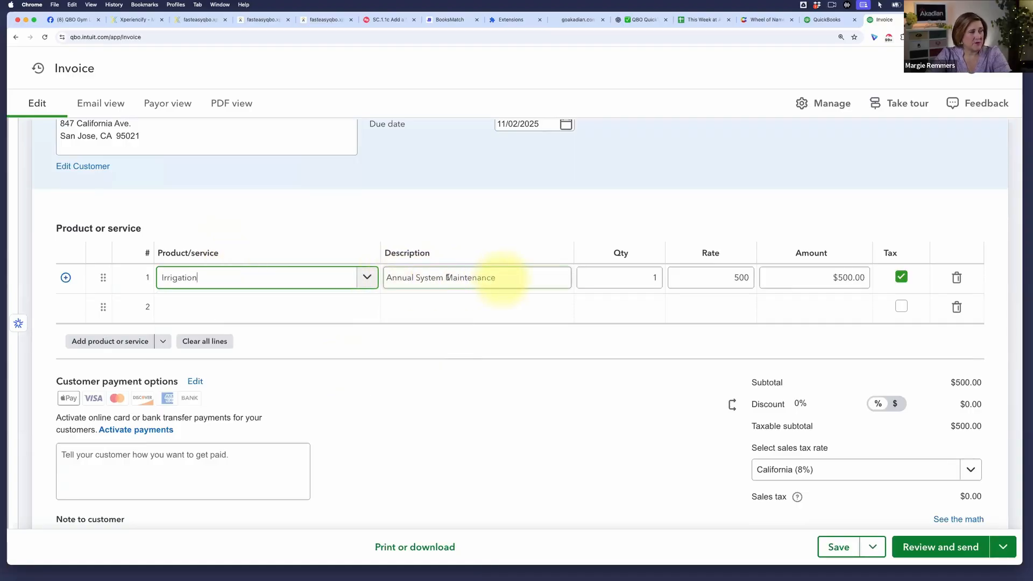
Review the Irrigation line's filled-in details and make the line non-taxable
{"action": "scroll", "coordinate": [515, 280], "scroll_direction": "down", "scroll_amount": 1}
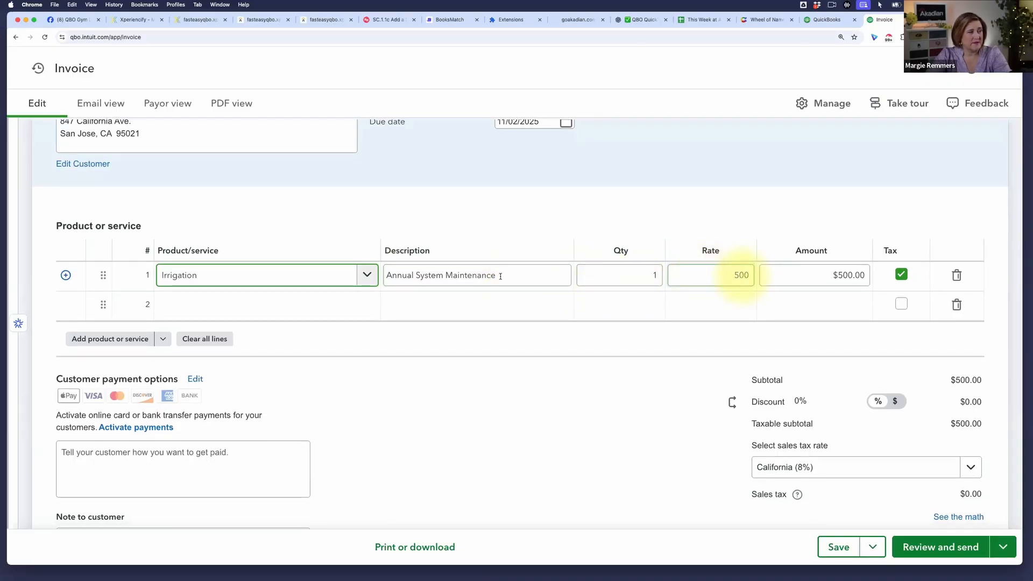
{"action": "scroll", "coordinate": [501, 276], "scroll_direction": "down", "scroll_amount": 1}
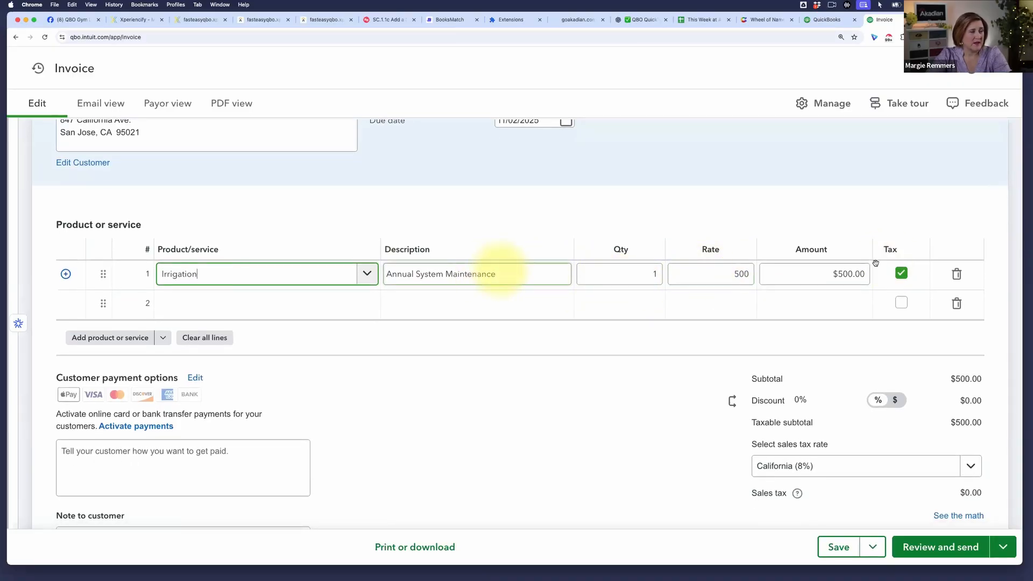
{"action": "left_click", "coordinate": [904, 275]}
{"action": "left_click", "coordinate": [619, 303]}
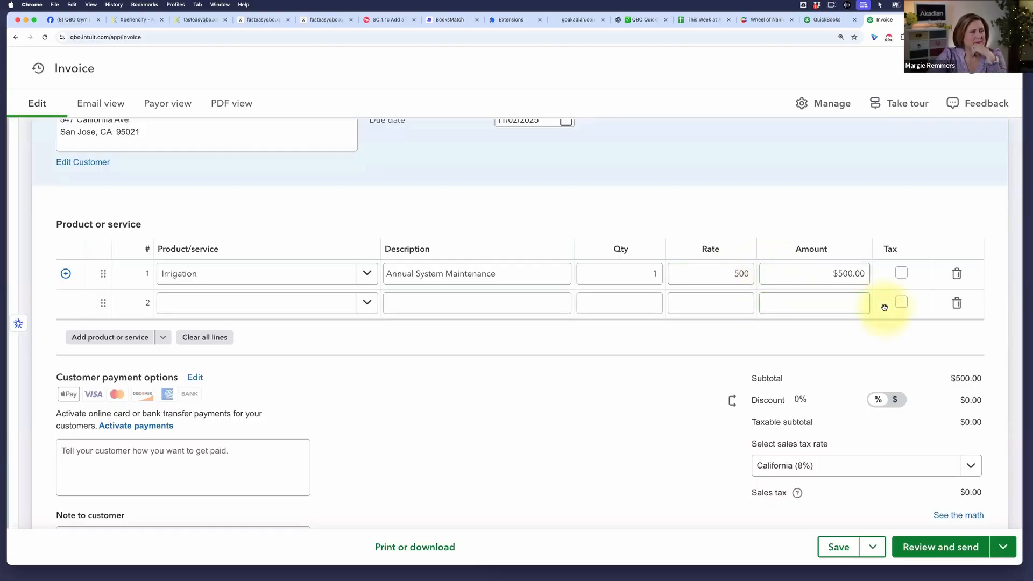
{"action": "left_click", "coordinate": [829, 301]}
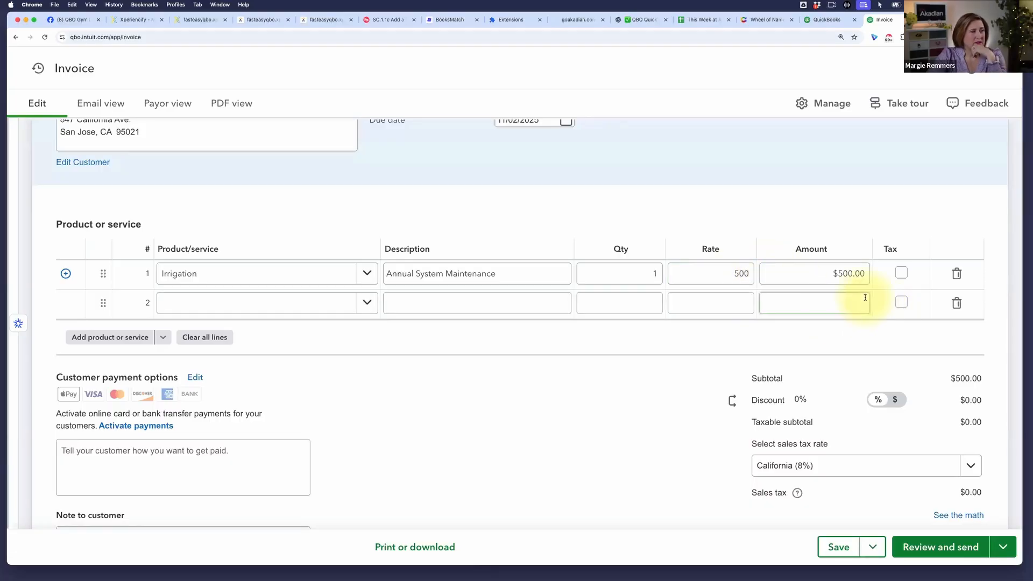
Set the Irrigation line's quantity to 1000
{"action": "left_click", "coordinate": [657, 274]}
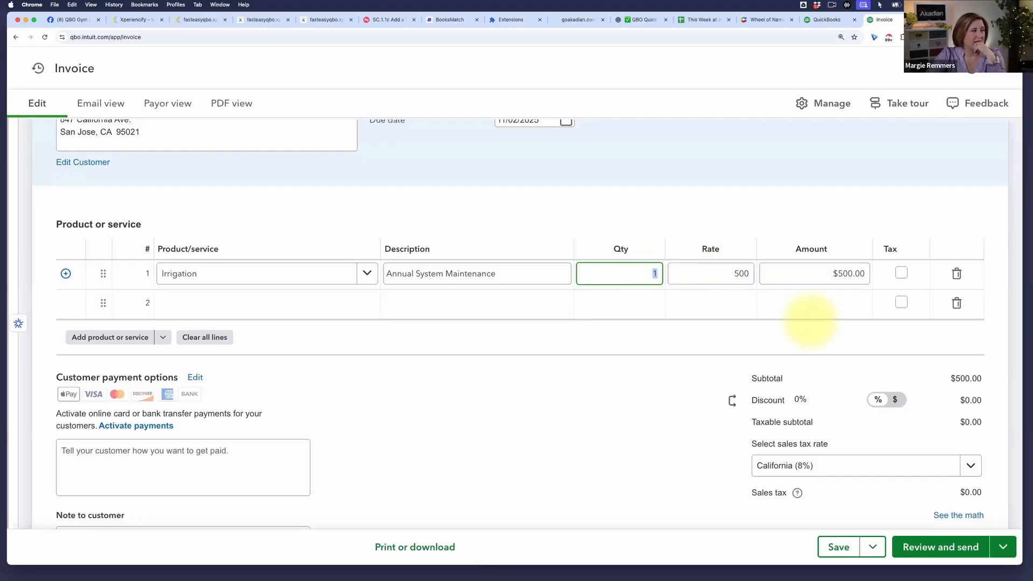
{"action": "type", "text": "1000"}
{"action": "key", "text": "Tab"}
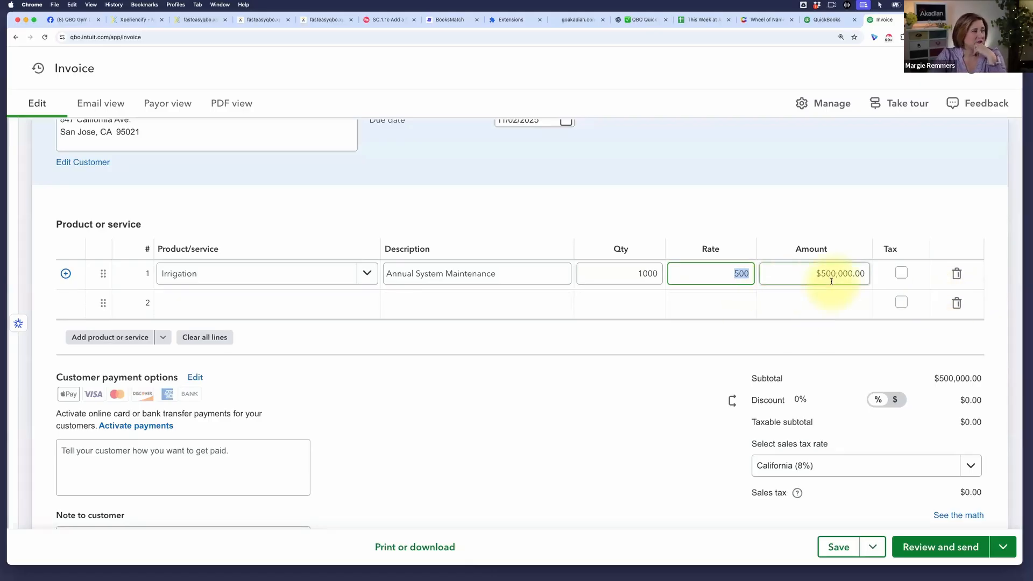
{"action": "left_click", "coordinate": [866, 199]}
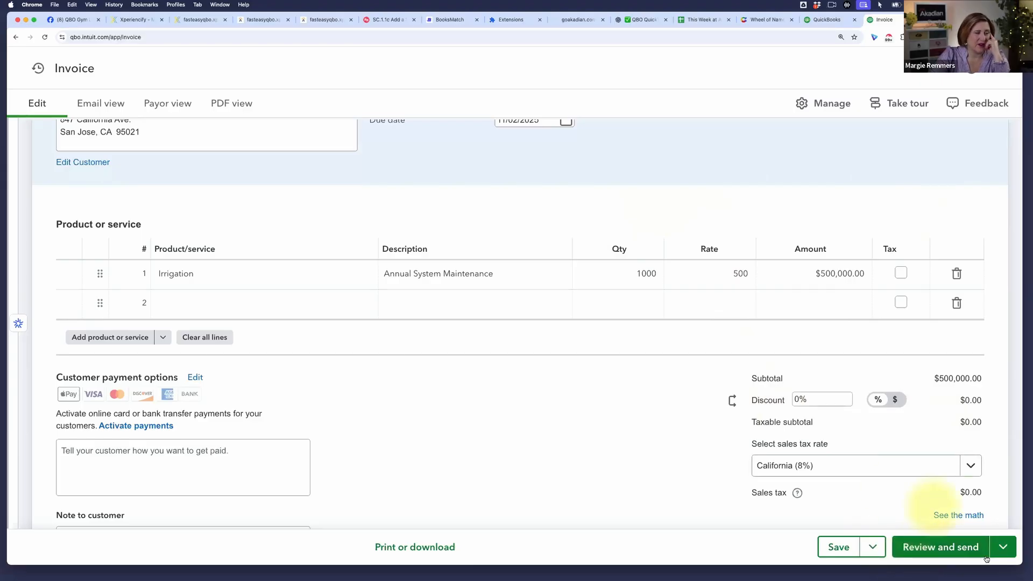
Save the invoice and close it
{"action": "left_click", "coordinate": [1006, 551]}
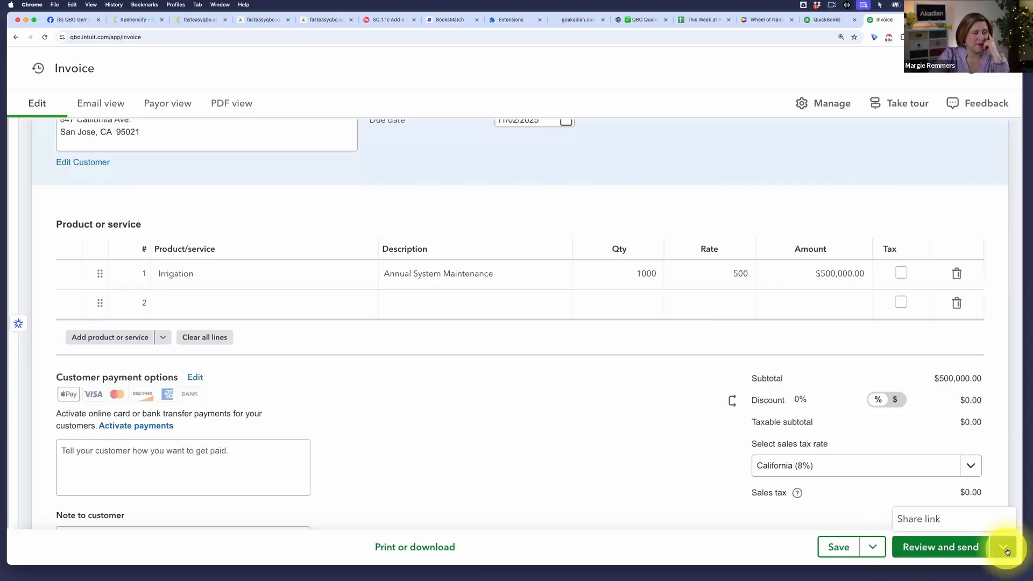
{"action": "left_click", "coordinate": [873, 547]}
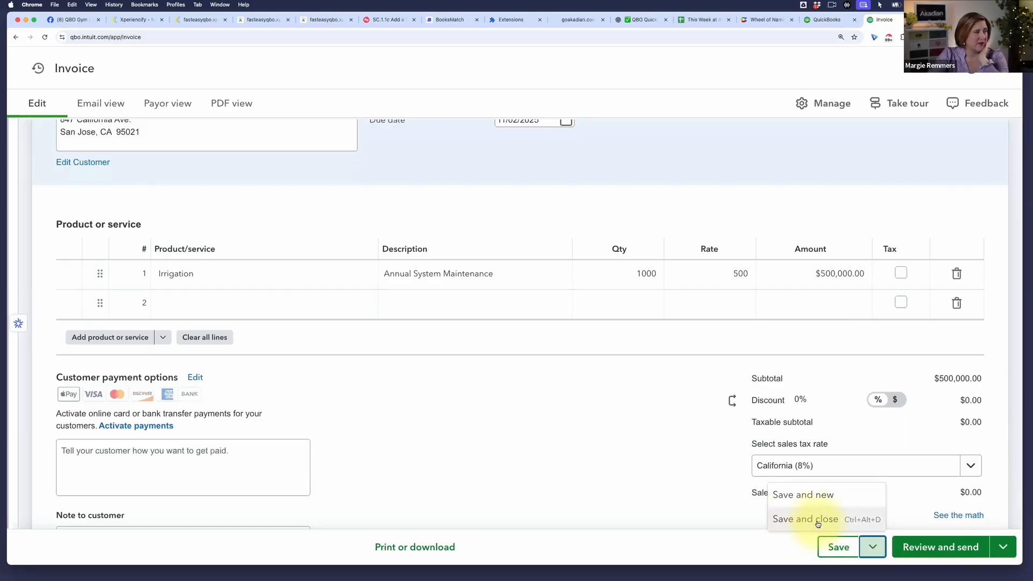
{"action": "left_click", "coordinate": [818, 520]}
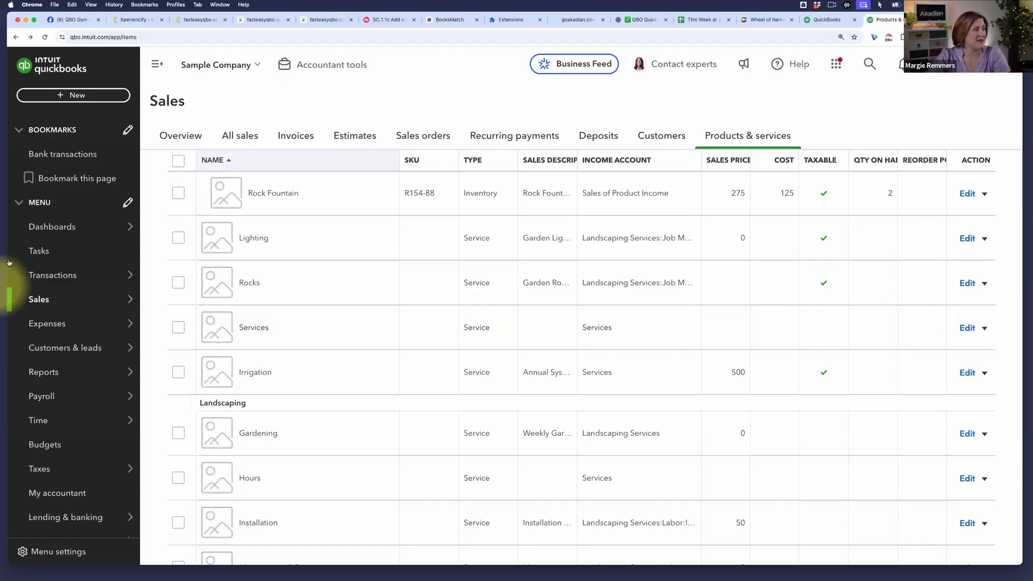
Open the Profit and Loss report from the standard reports and dismiss the AI notice and the Insights pane
{"action": "mouse_move", "coordinate": [43, 372]}
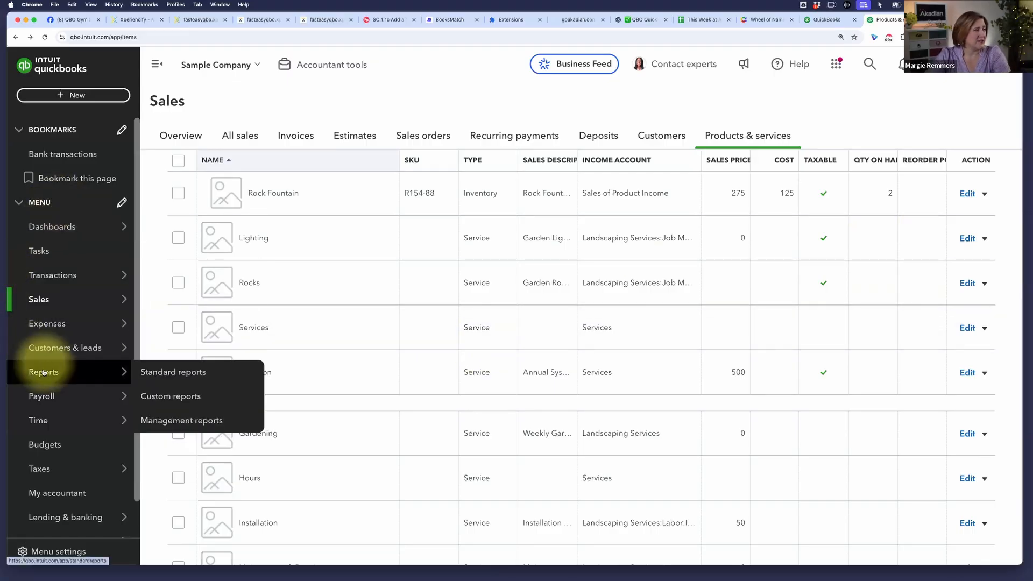
{"action": "left_click", "coordinate": [177, 372]}
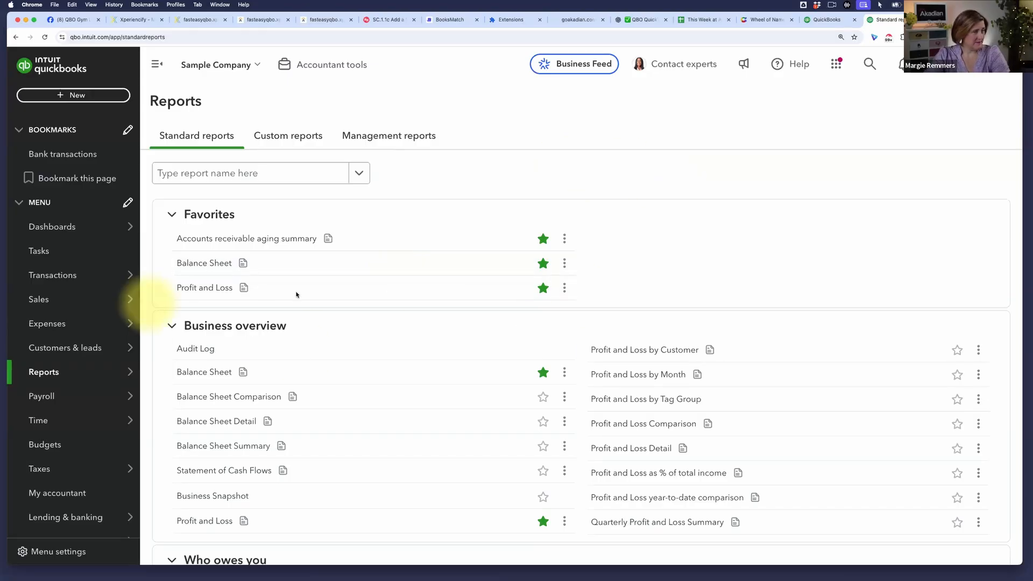
{"action": "left_click", "coordinate": [201, 289]}
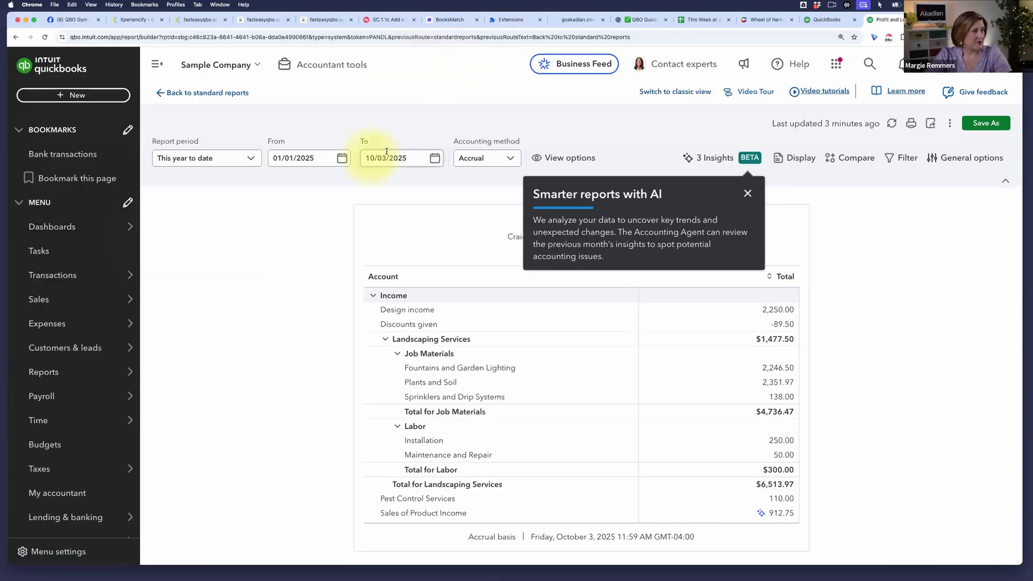
{"action": "left_click", "coordinate": [748, 193]}
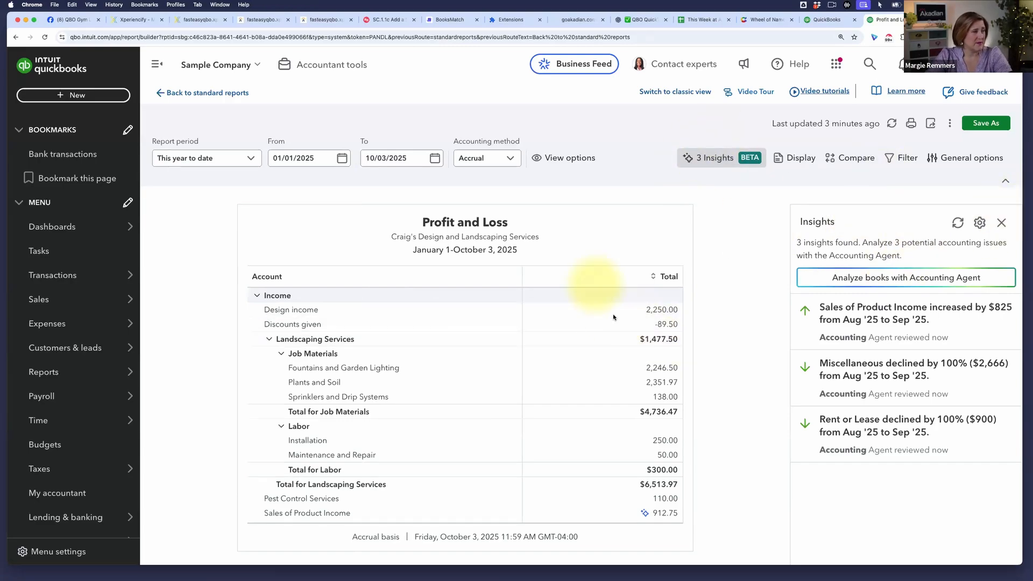
{"action": "left_click", "coordinate": [1002, 224]}
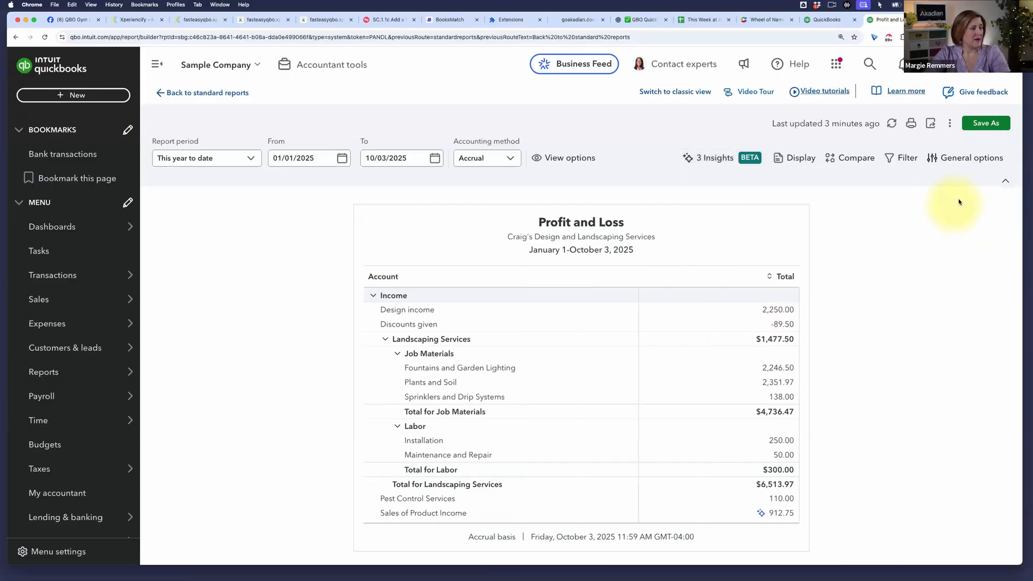
Examine the income accounts in the Profit and Loss report, including the Services account, for the Irrigation invoice amount
{"action": "scroll", "coordinate": [760, 402], "scroll_direction": "down", "scroll_amount": 3}
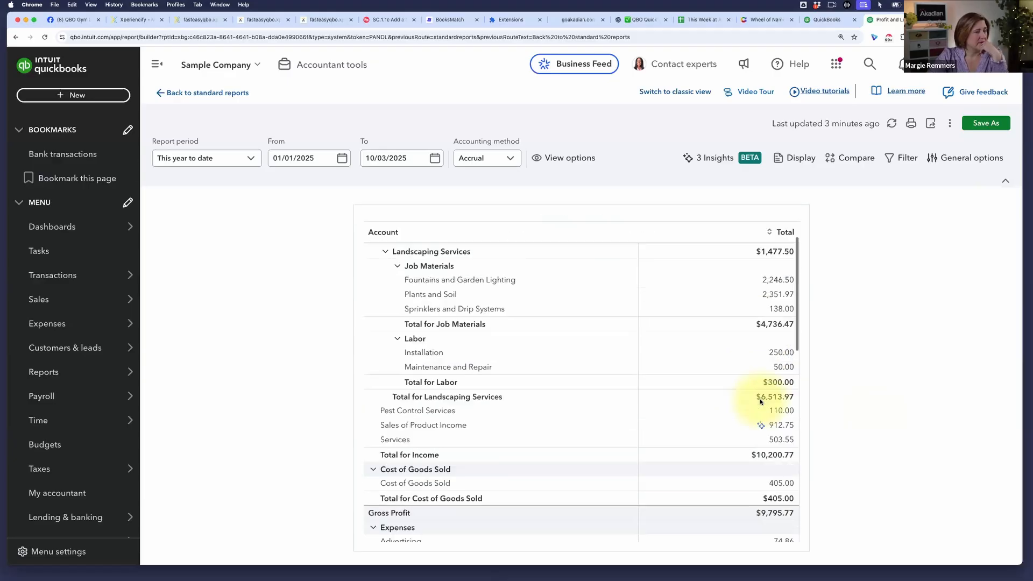
{"action": "scroll", "coordinate": [761, 401], "scroll_direction": "down", "scroll_amount": 2}
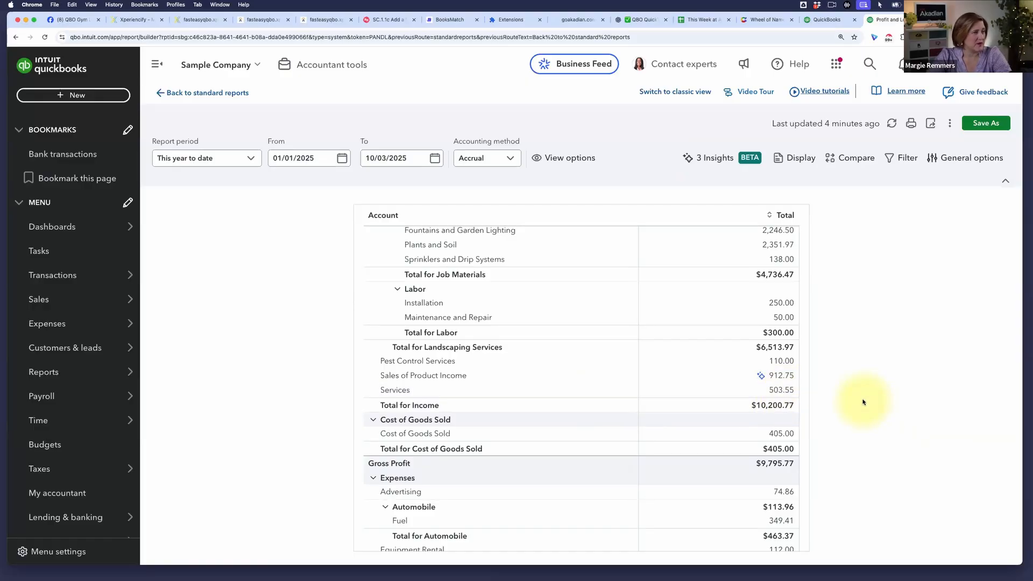
{"action": "scroll", "coordinate": [722, 372], "scroll_direction": "up", "scroll_amount": 2}
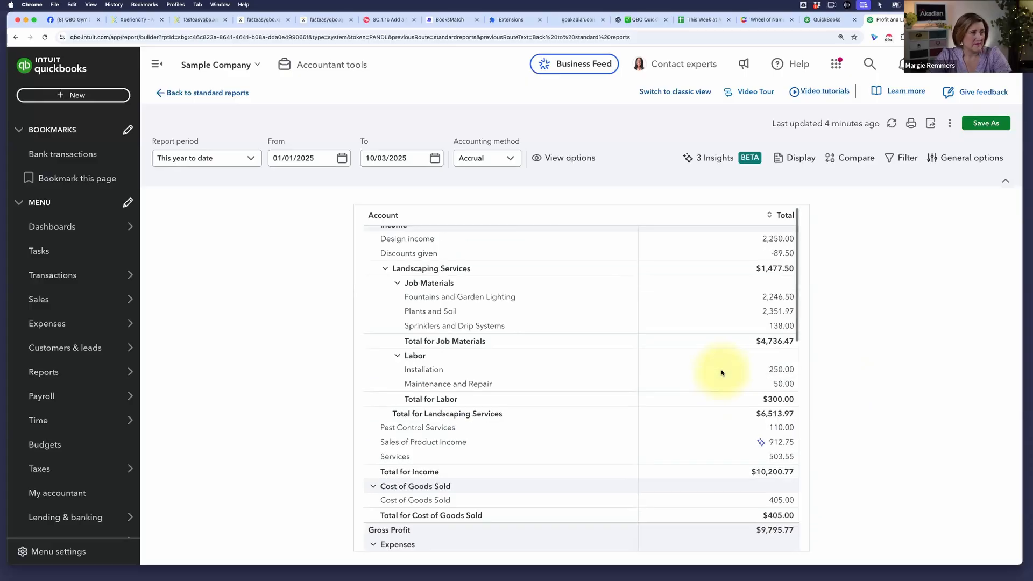
{"action": "scroll", "coordinate": [721, 371], "scroll_direction": "up", "scroll_amount": 2}
{"action": "scroll", "coordinate": [721, 369], "scroll_direction": "down", "scroll_amount": 6}
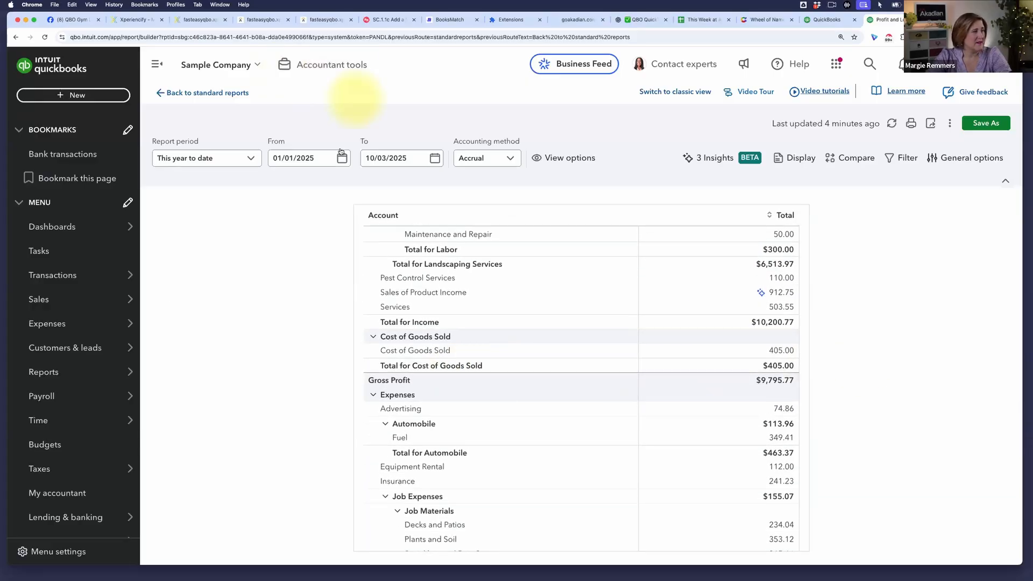
Select 10/03/2025 as the end date of the Profit and Loss report and refresh its data
{"action": "left_click", "coordinate": [388, 157]}
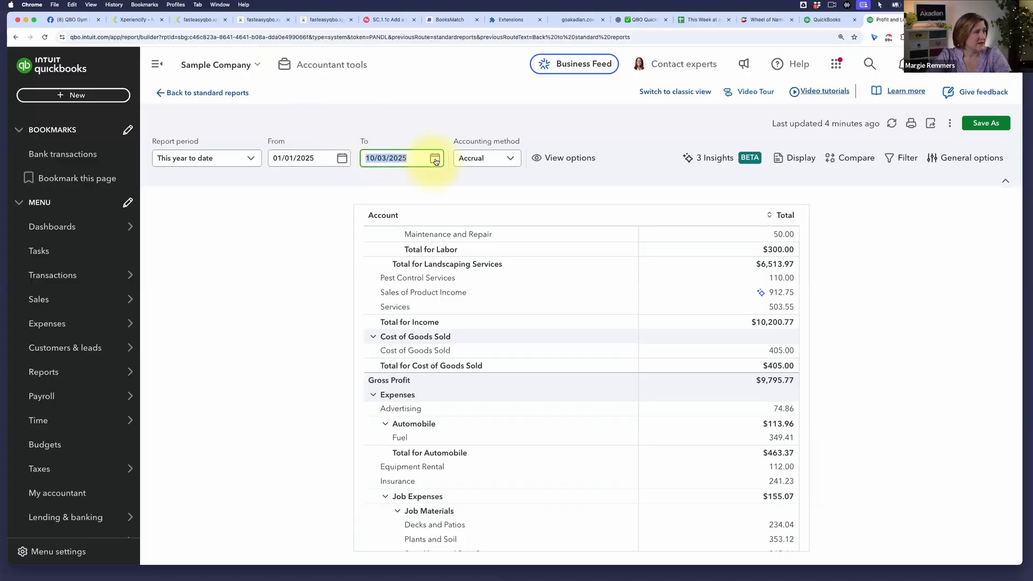
{"action": "left_click", "coordinate": [436, 161]}
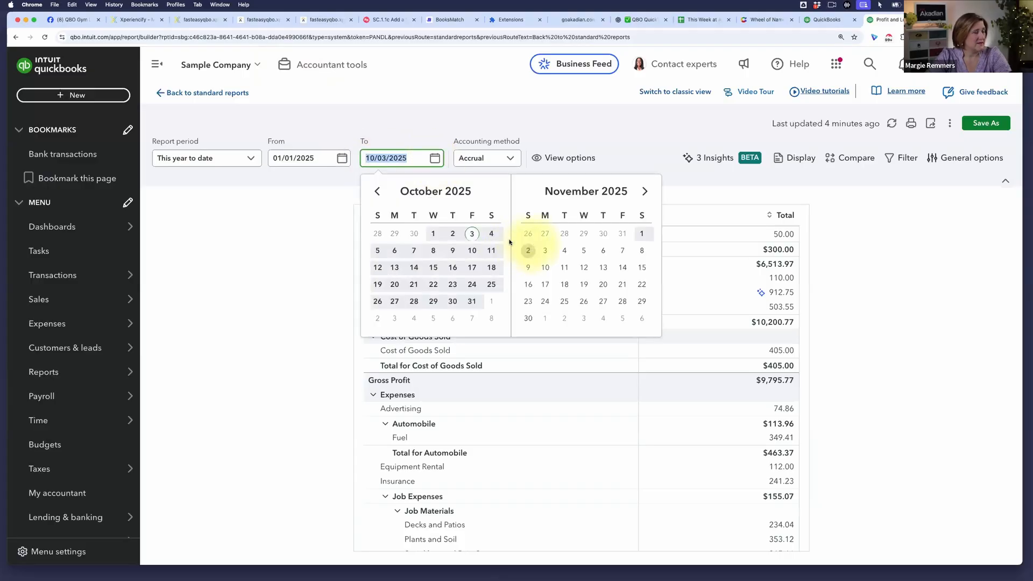
{"action": "left_click", "coordinate": [472, 233]}
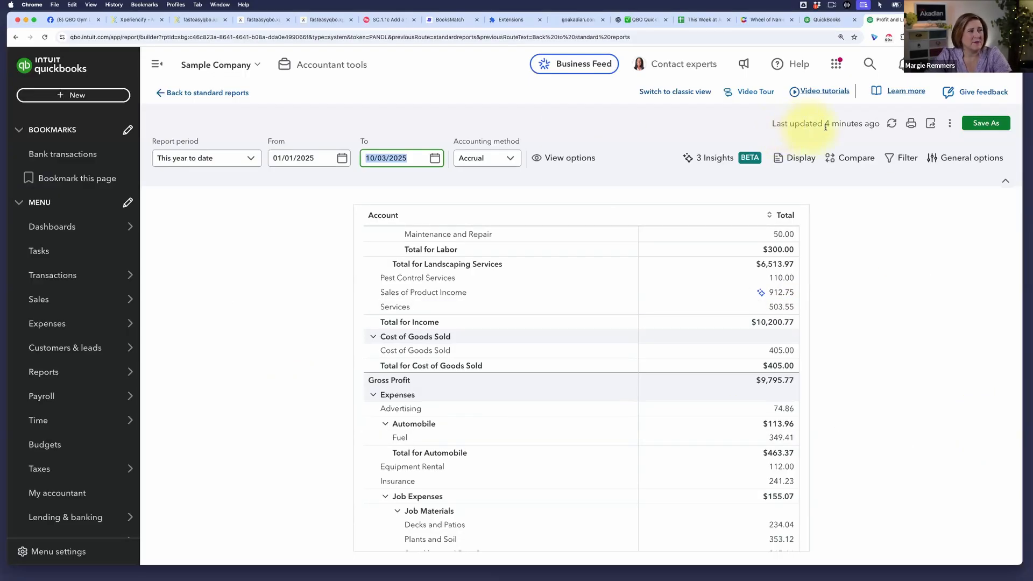
{"action": "left_click", "coordinate": [893, 123]}
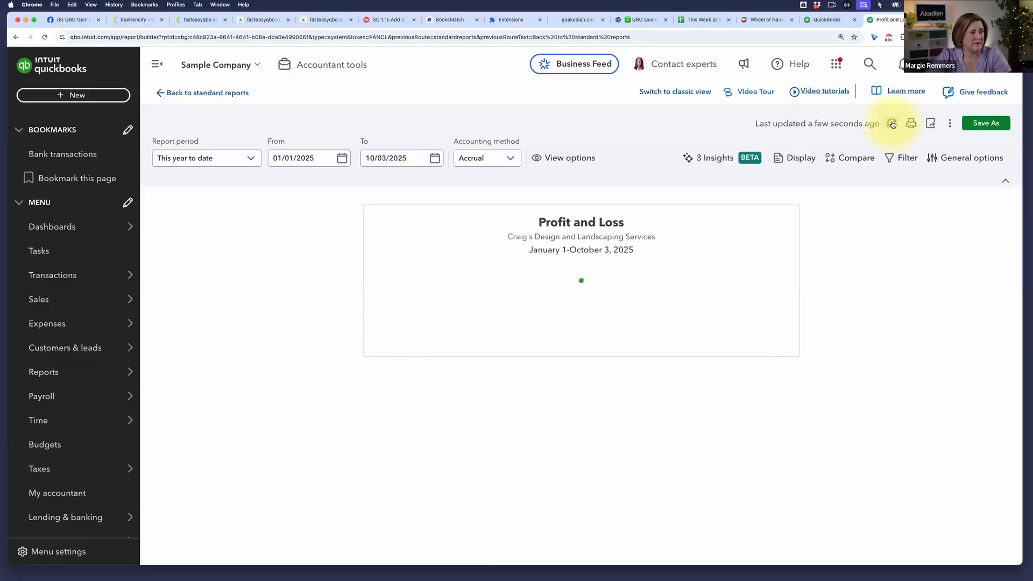
Examine the refreshed report's income section, comparing the Services account with the Landscaping Services subaccounts and the total for income
{"action": "scroll", "coordinate": [669, 320], "scroll_direction": "down", "scroll_amount": 2}
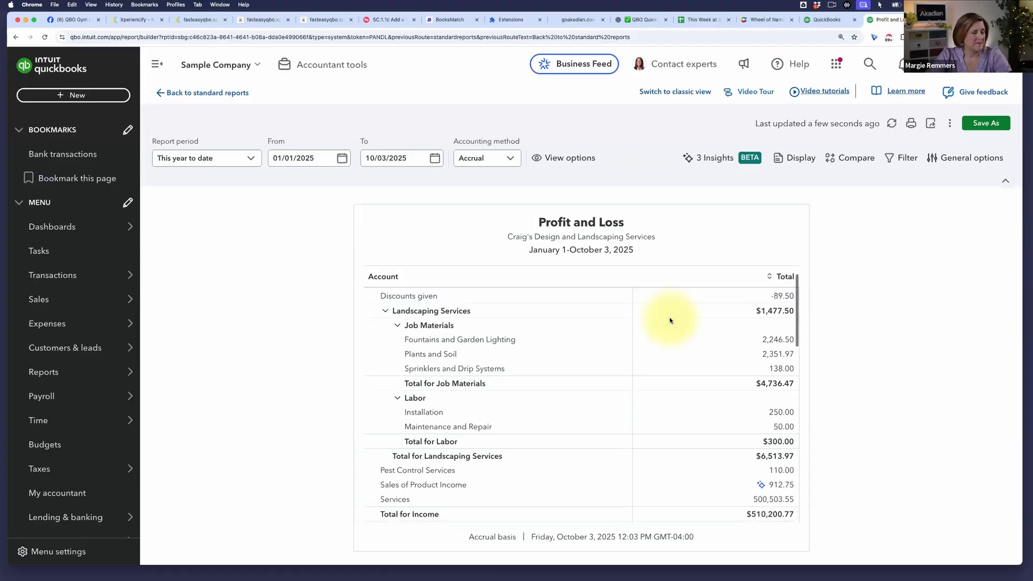
{"action": "scroll", "coordinate": [670, 320], "scroll_direction": "down", "scroll_amount": 3}
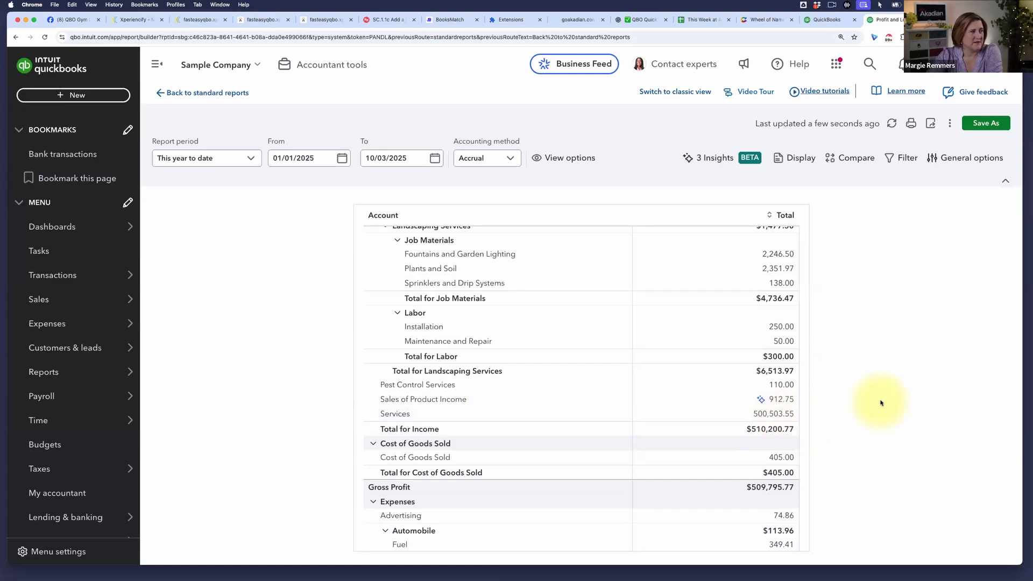
{"action": "scroll", "coordinate": [759, 387], "scroll_direction": "up", "scroll_amount": 2}
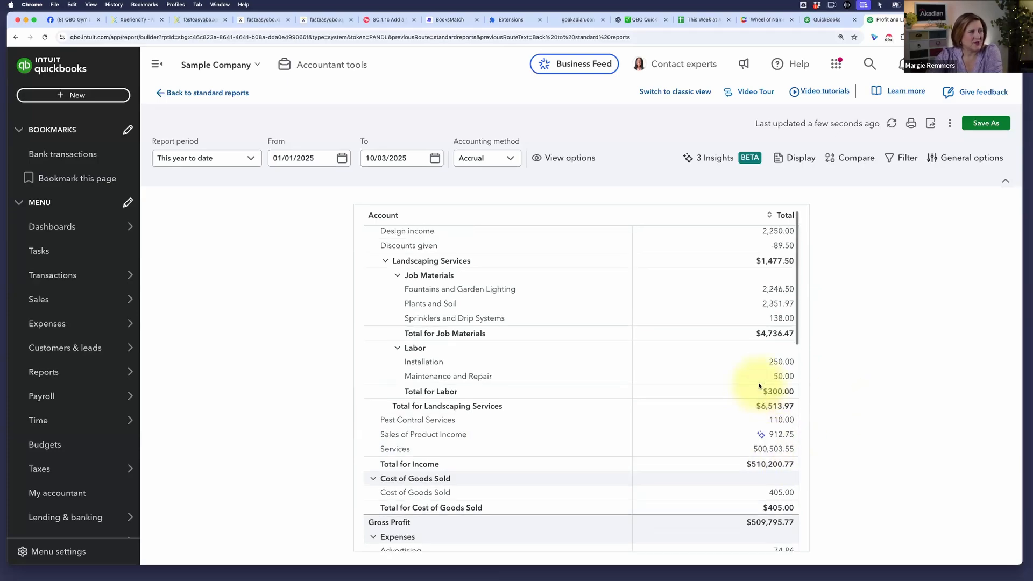
{"action": "scroll", "coordinate": [759, 386], "scroll_direction": "down", "scroll_amount": 1}
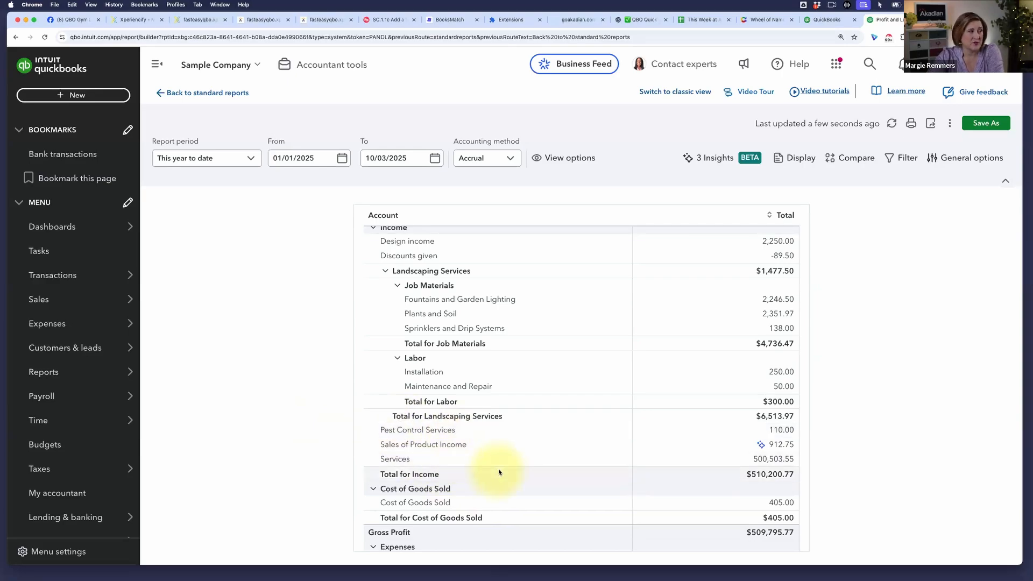
{"action": "scroll", "coordinate": [499, 472], "scroll_direction": "down", "scroll_amount": 1}
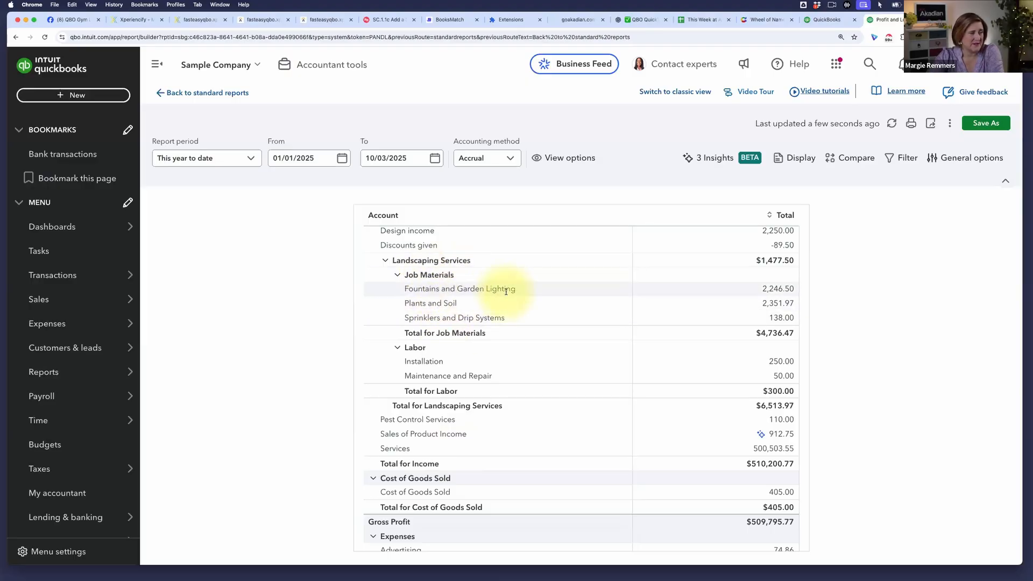
{"action": "scroll", "coordinate": [497, 292], "scroll_direction": "up", "scroll_amount": 3}
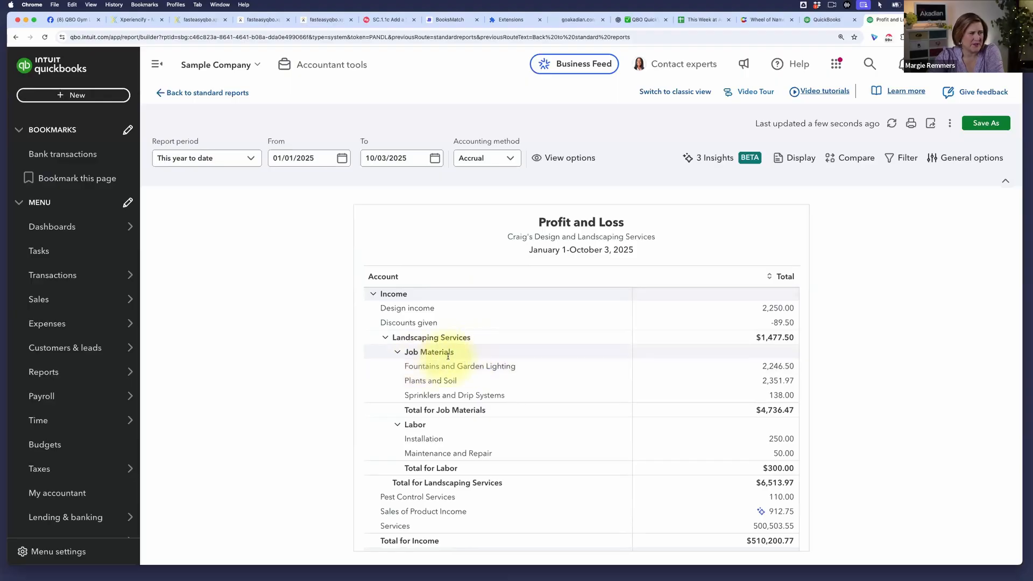
{"action": "scroll", "coordinate": [485, 393], "scroll_direction": "down", "scroll_amount": 3}
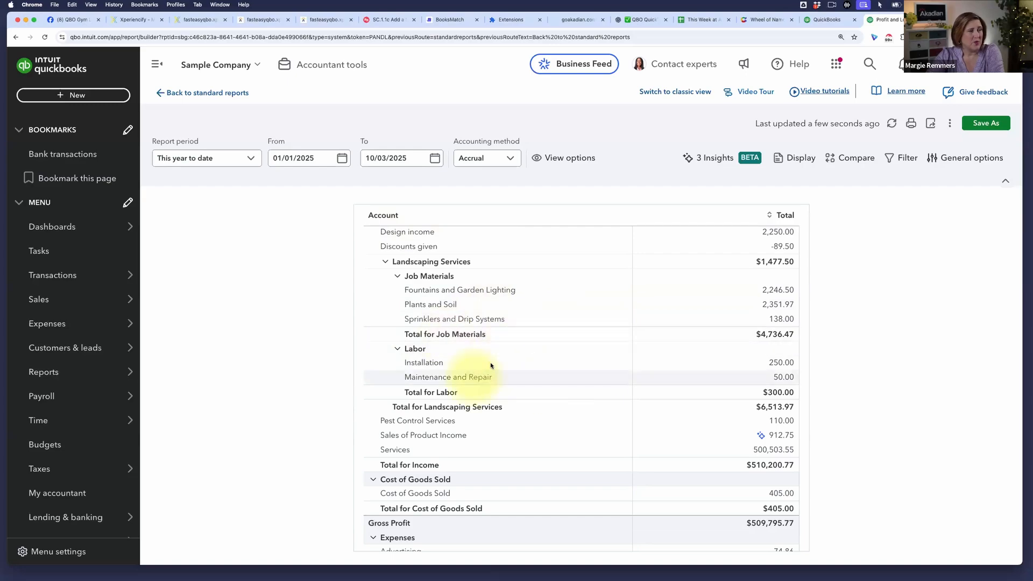
{"action": "scroll", "coordinate": [490, 363], "scroll_direction": "up", "scroll_amount": 3}
{"action": "scroll", "coordinate": [490, 366], "scroll_direction": "down", "scroll_amount": 3}
{"action": "scroll", "coordinate": [490, 366], "scroll_direction": "down", "scroll_amount": 1}
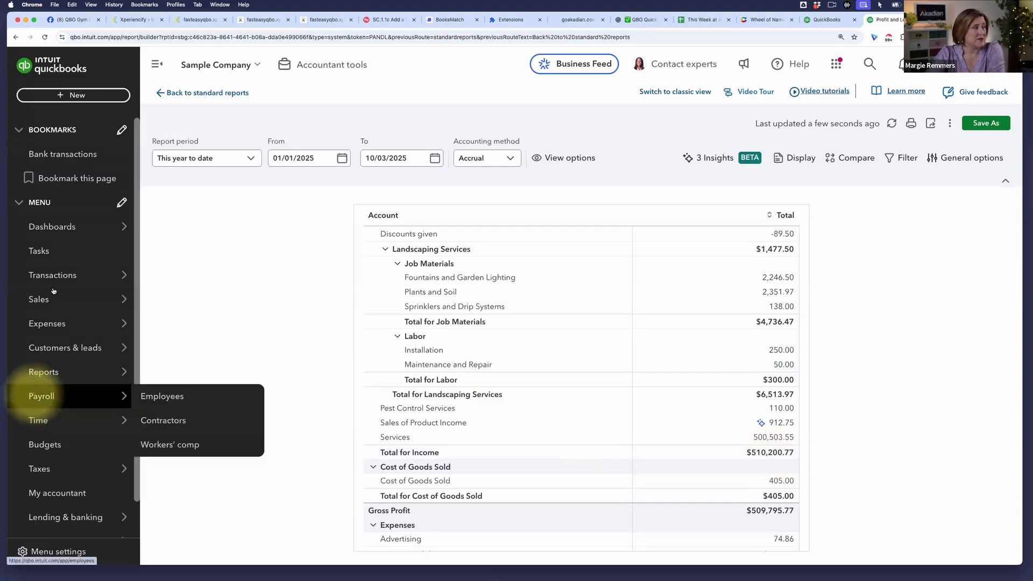
Open the Products and Services list and review the items with their types and income accounts
{"action": "mouse_move", "coordinate": [64, 299]}
{"action": "left_click", "coordinate": [204, 491]}
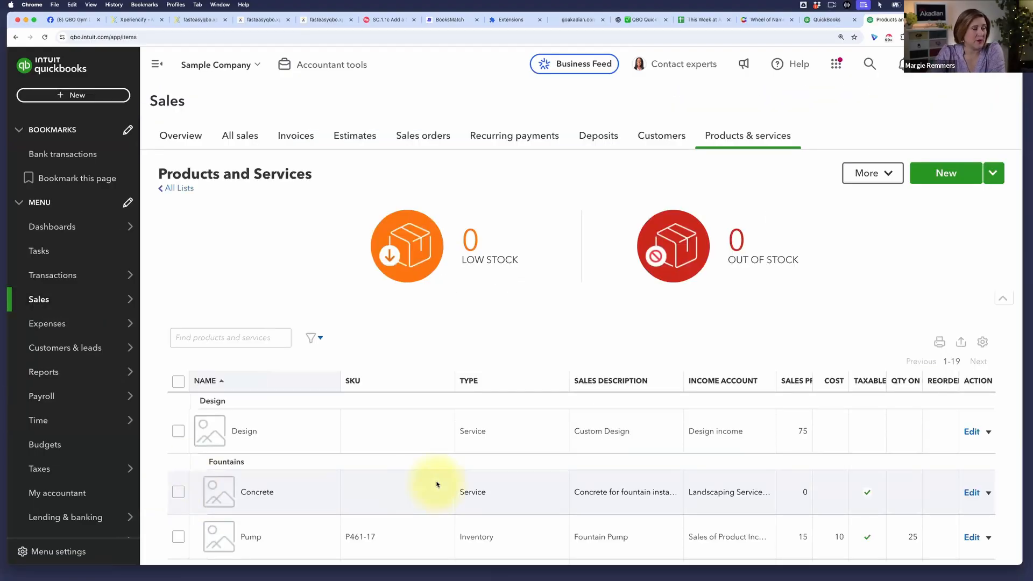
{"action": "scroll", "coordinate": [434, 482], "scroll_direction": "down", "scroll_amount": 2}
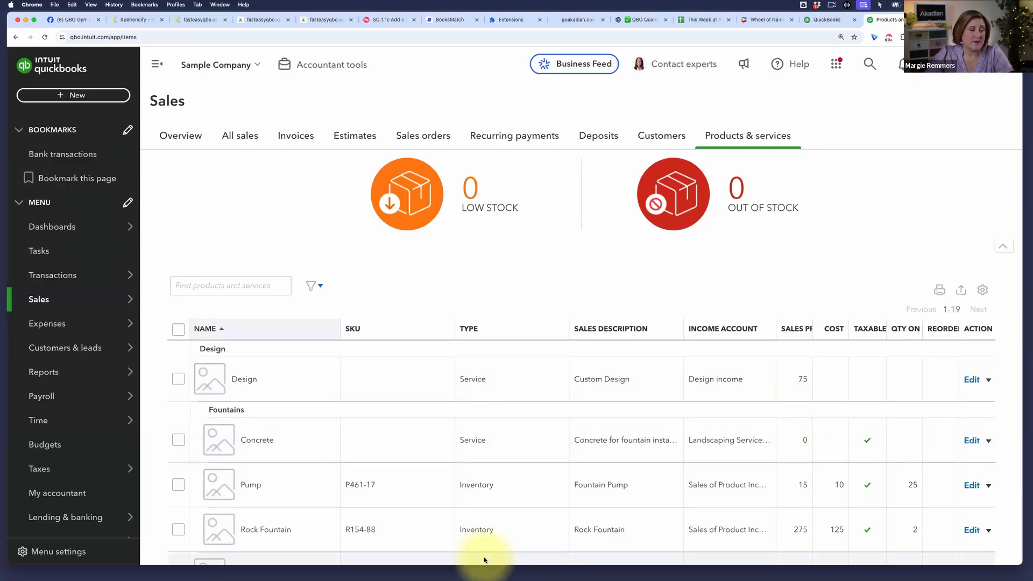
{"action": "scroll", "coordinate": [484, 561], "scroll_direction": "up", "scroll_amount": 1}
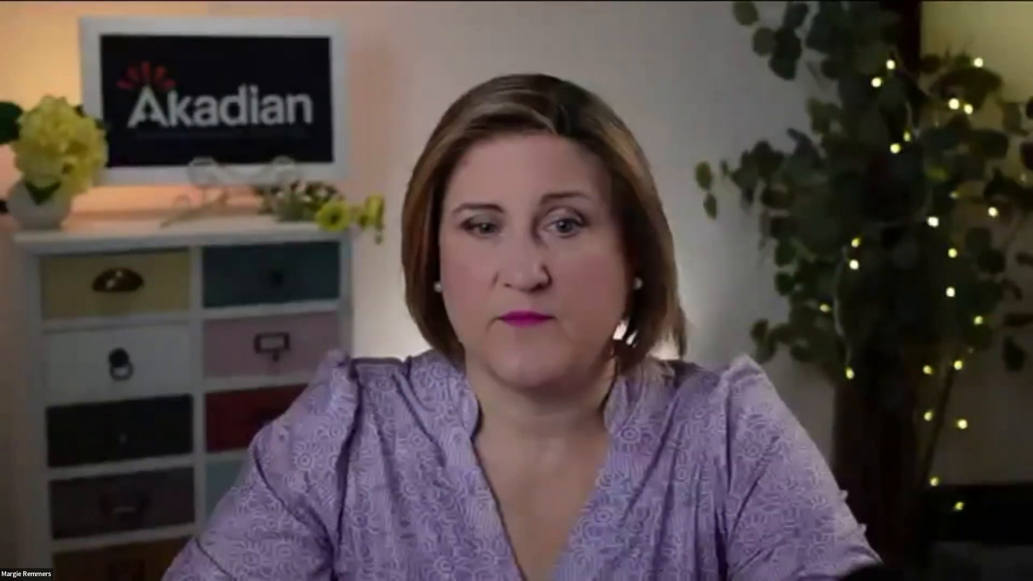